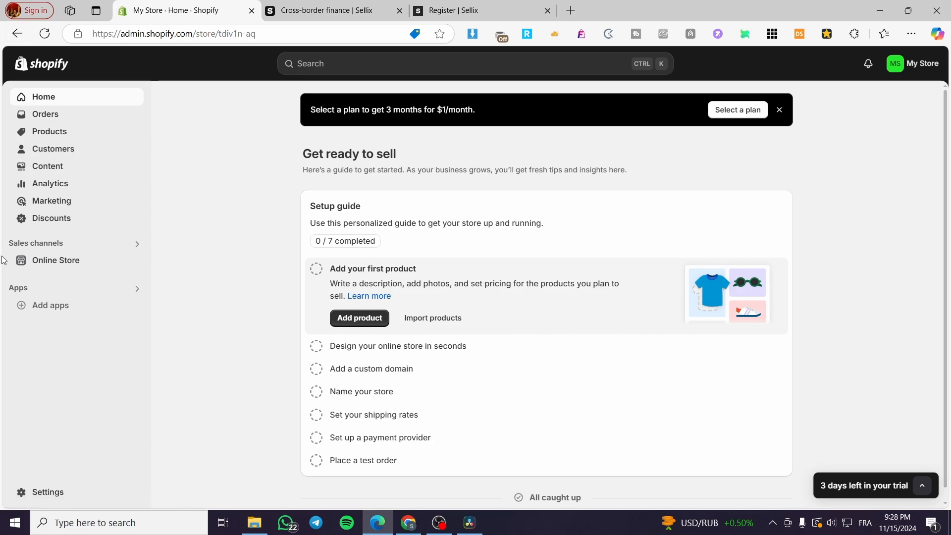
- Go to the Products section from the Shopify admin sidebar
{"action": "left_click", "coordinate": [70, 131]}
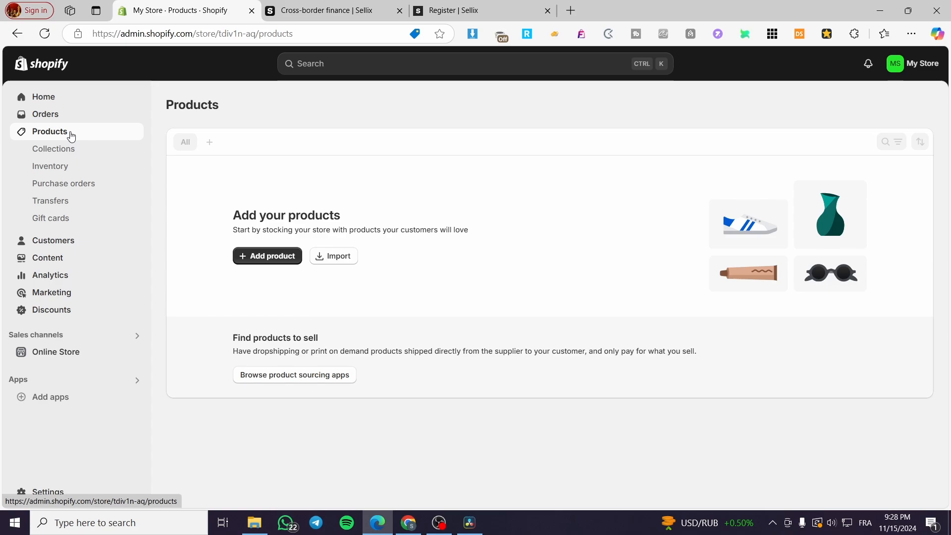
- Start a new product titled Sporty Shoe and reuse the title as its description
{"action": "left_click", "coordinate": [247, 263]}
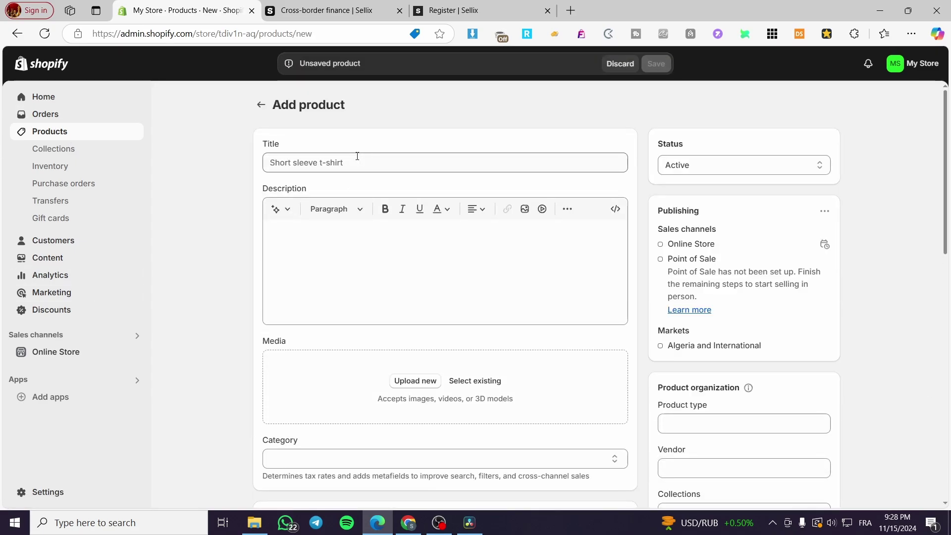
{"action": "left_click", "coordinate": [357, 162]}
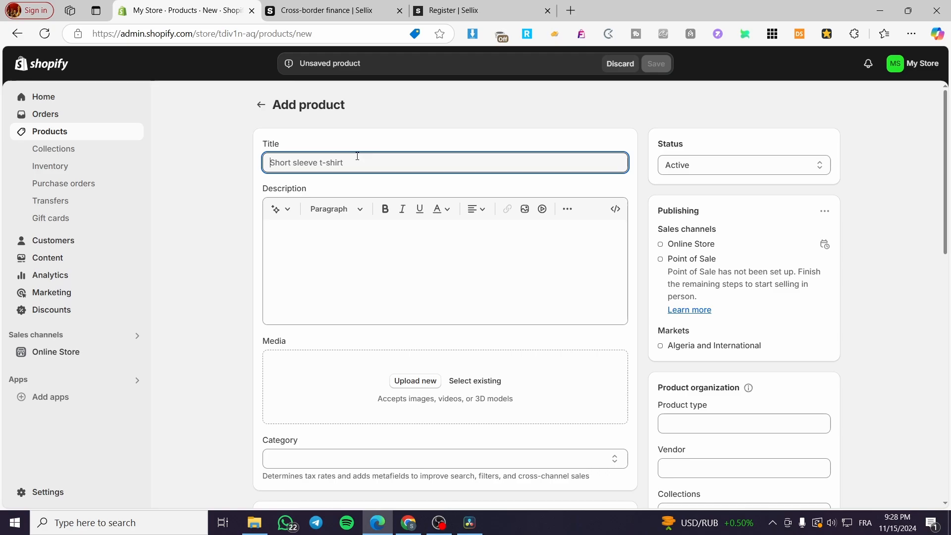
{"action": "type", "text": "S"}
{"action": "key", "text": "BackSpace"}
{"action": "key", "text": "BackSpace"}
{"action": "type", "text": "Sporty Shoe"}
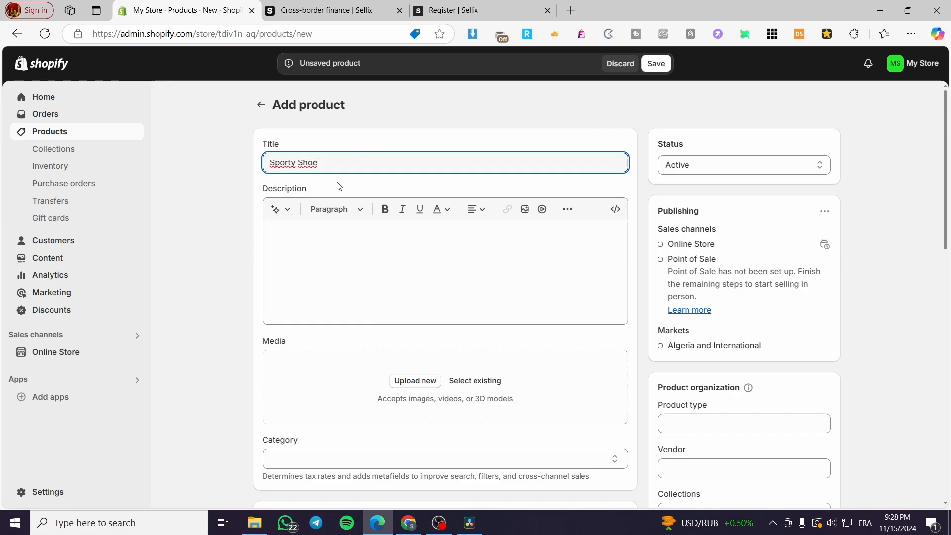
{"action": "key", "text": "ctrl+a"}
{"action": "key", "text": "ctrl+c"}
{"action": "left_click", "coordinate": [297, 252]}
{"action": "key", "text": "ctrl+v"}
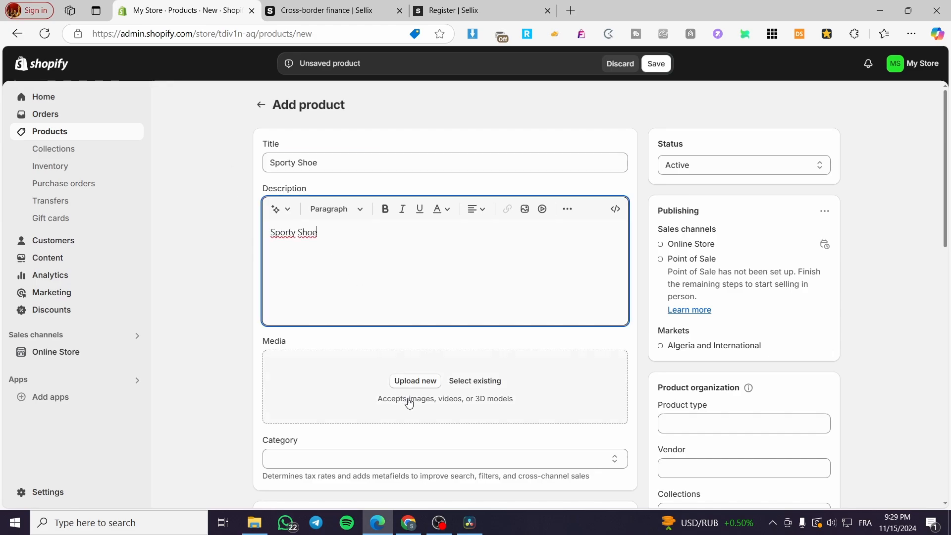
- Upload the men's sneakers image and set the price to 129.99
{"action": "left_click", "coordinate": [415, 380]}
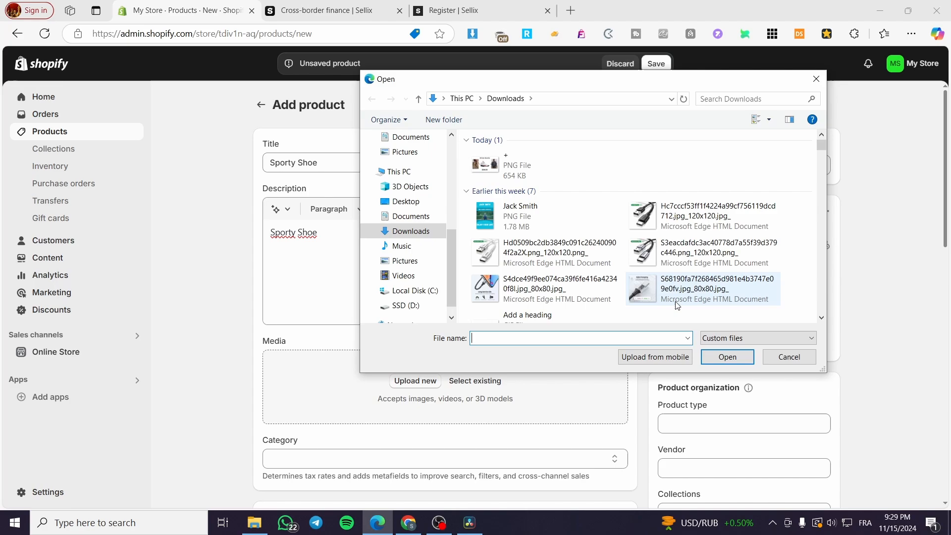
{"action": "scroll", "coordinate": [669, 261], "scroll_direction": "down", "scroll_amount": 3}
{"action": "scroll", "coordinate": [709, 256], "scroll_direction": "down", "scroll_amount": 2}
{"action": "double_click", "coordinate": [699, 300]}
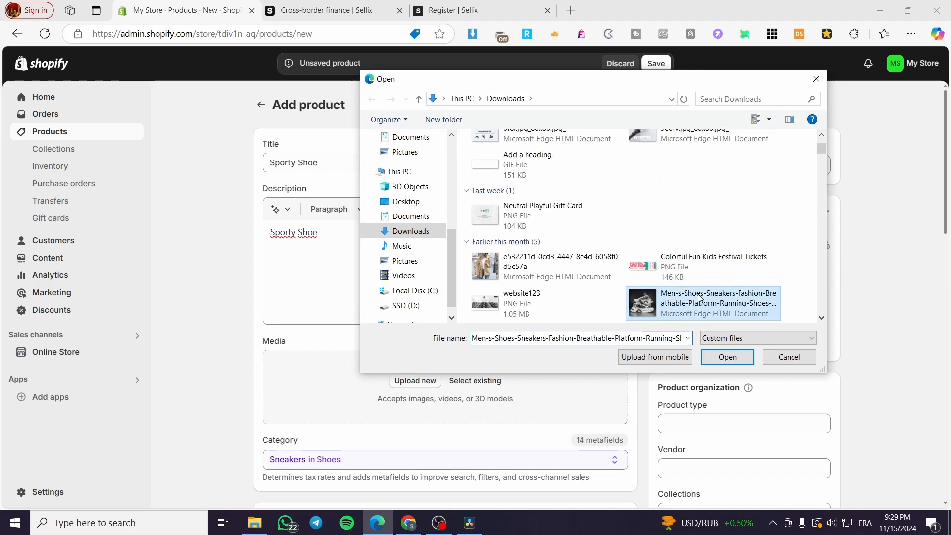
{"action": "scroll", "coordinate": [413, 317], "scroll_direction": "down", "scroll_amount": 3}
{"action": "left_click", "coordinate": [342, 412]}
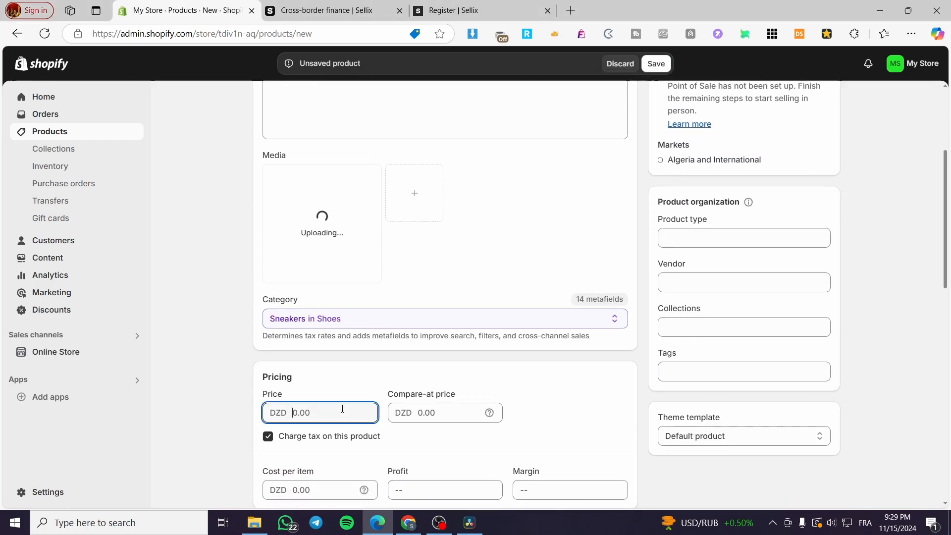
{"action": "type", "text": "123"}
{"action": "key", "text": "BackSpace"}
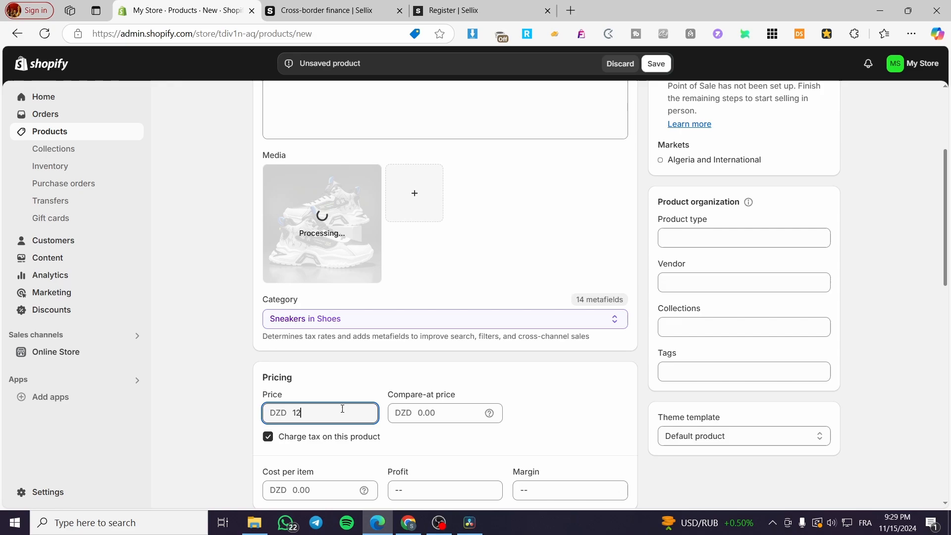
{"action": "type", "text": "9.999"}
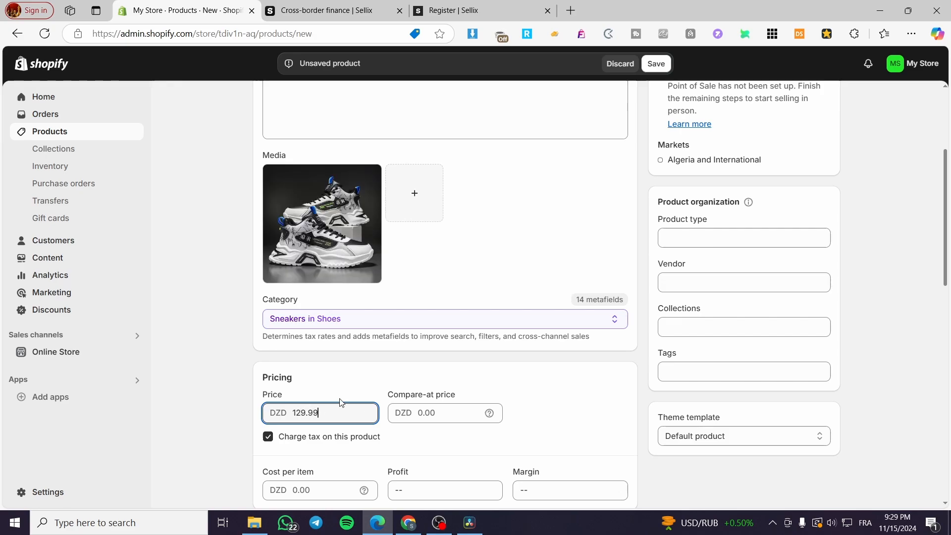
{"action": "left_click", "coordinate": [205, 401]}
{"action": "scroll", "coordinate": [350, 405], "scroll_direction": "down", "scroll_amount": 2}
{"action": "scroll", "coordinate": [349, 404], "scroll_direction": "down", "scroll_amount": 2}
- Set stock at the shop location to 999 and product weight to 0.9 kg
{"action": "left_click", "coordinate": [579, 490]}
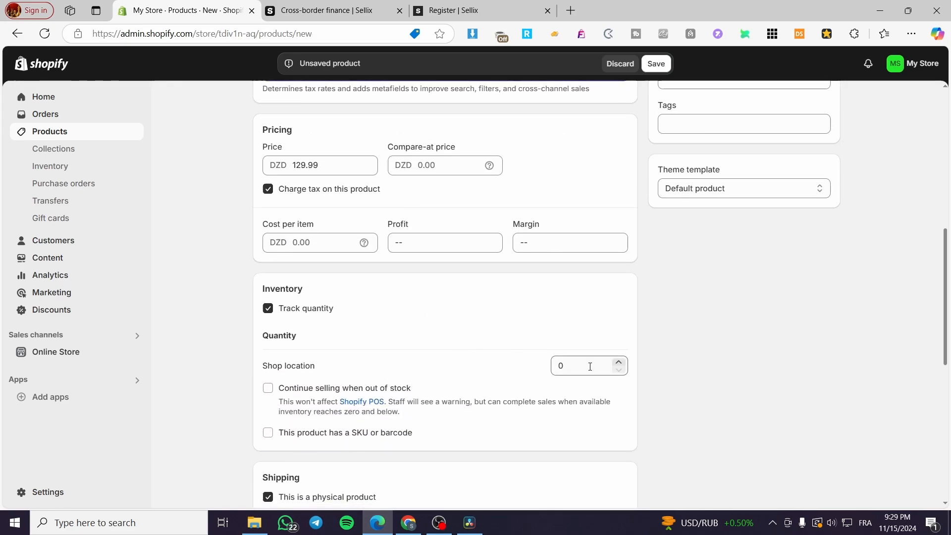
{"action": "type", "text": "999"}
{"action": "left_click", "coordinate": [700, 379]}
{"action": "scroll", "coordinate": [380, 427], "scroll_direction": "down", "scroll_amount": 3}
{"action": "double_click", "coordinate": [304, 351]}
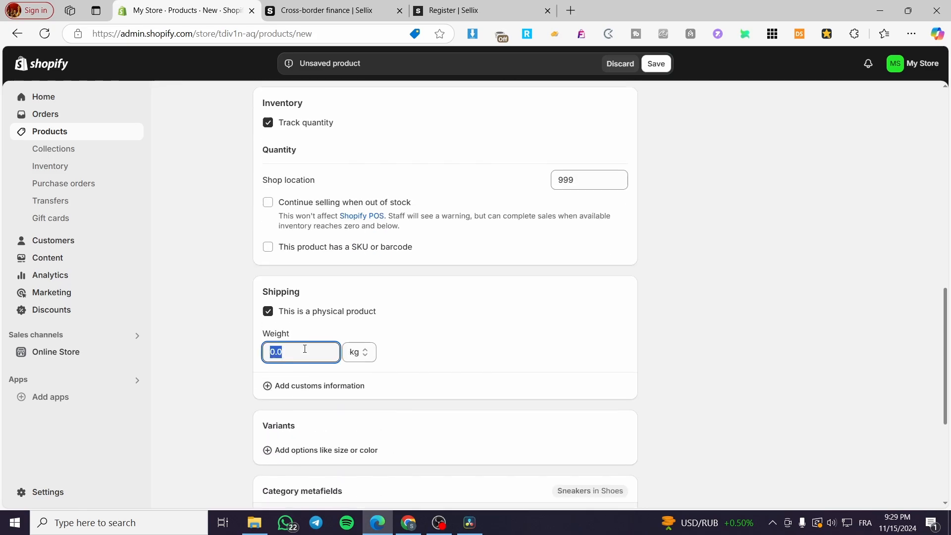
{"action": "type", "text": "0."}
{"action": "left_click", "coordinate": [201, 351]}
{"action": "scroll", "coordinate": [382, 327], "scroll_direction": "down", "scroll_amount": 3}
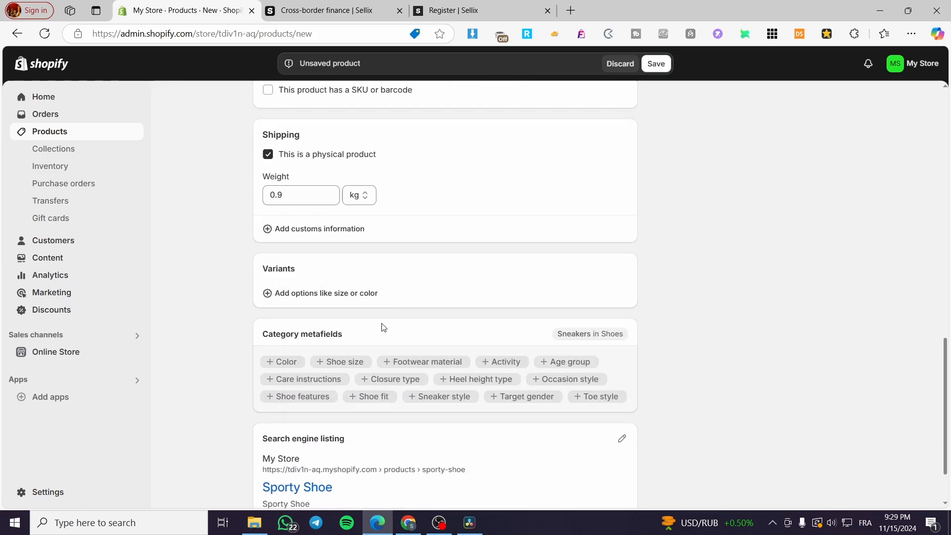
- Add a Shoe size option with variants 7, 7.5, 8, 8.5, 9, 9.5 and 10
{"action": "left_click", "coordinate": [326, 264]}
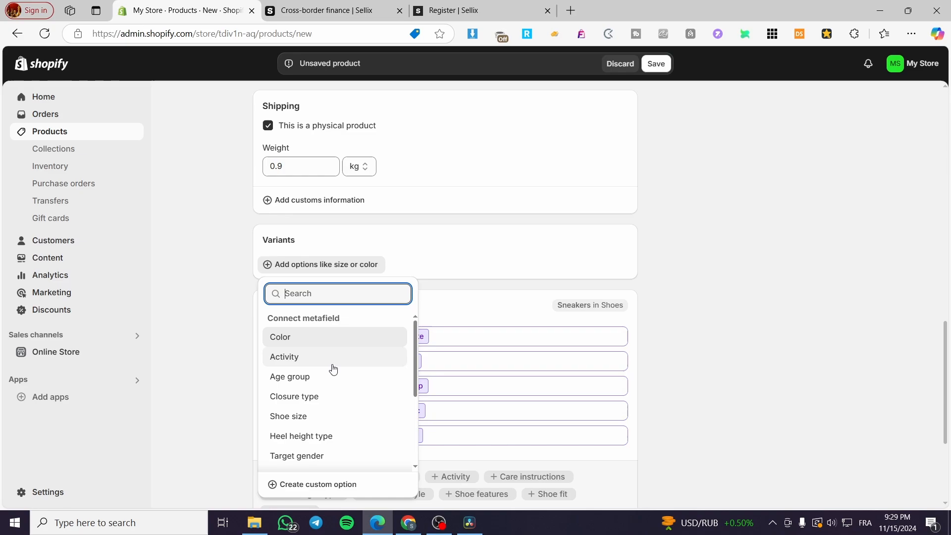
{"action": "left_click", "coordinate": [316, 416]}
{"action": "left_click", "coordinate": [354, 318]}
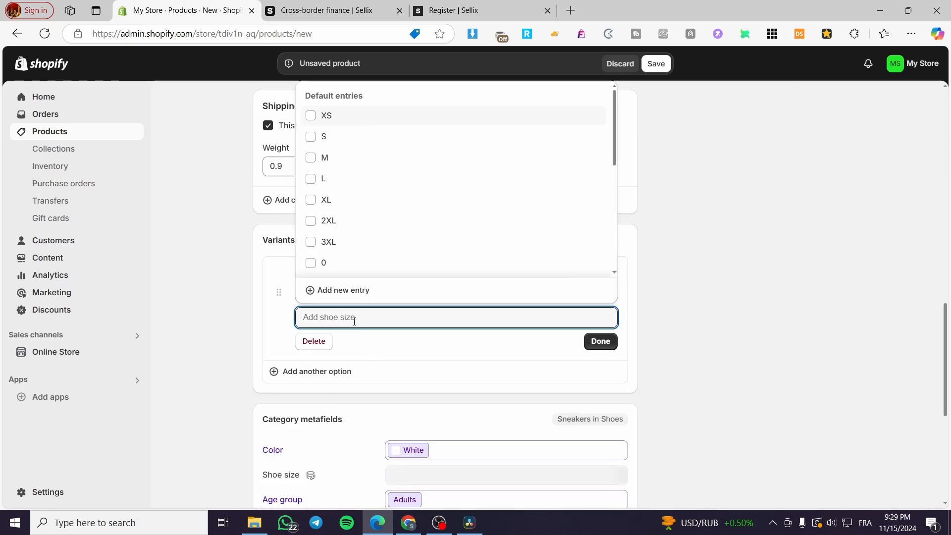
{"action": "scroll", "coordinate": [325, 178], "scroll_direction": "down", "scroll_amount": 4}
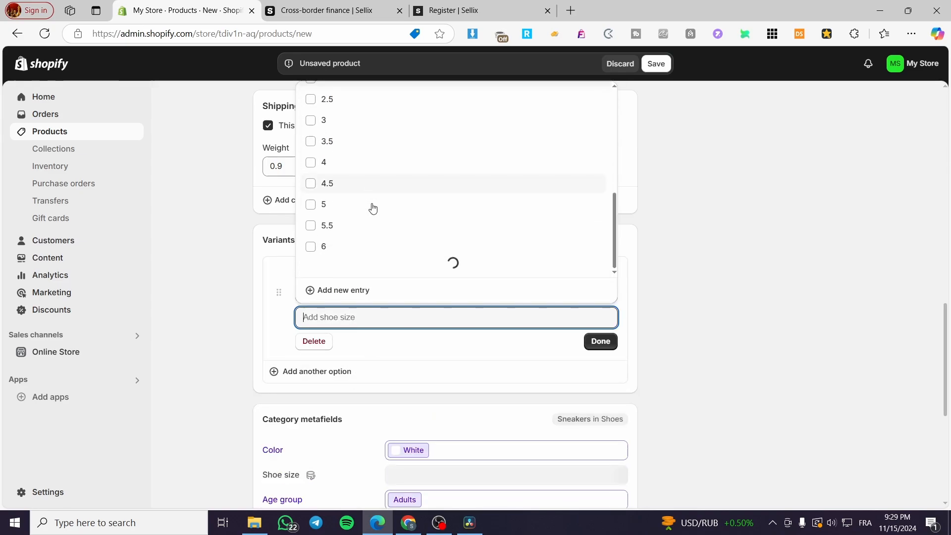
{"action": "scroll", "coordinate": [311, 224], "scroll_direction": "down", "scroll_amount": 3}
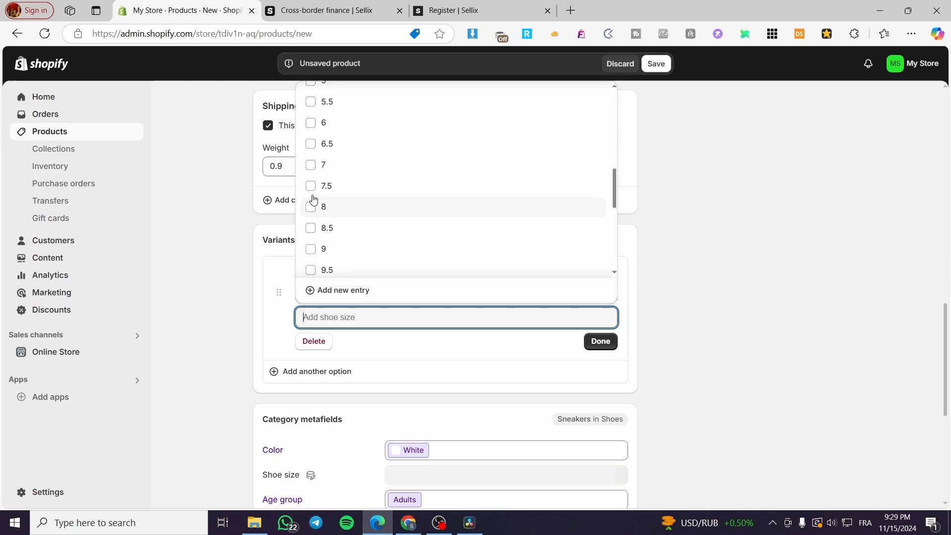
{"action": "left_click", "coordinate": [311, 165]}
{"action": "left_click", "coordinate": [311, 186]}
{"action": "left_click", "coordinate": [310, 207]}
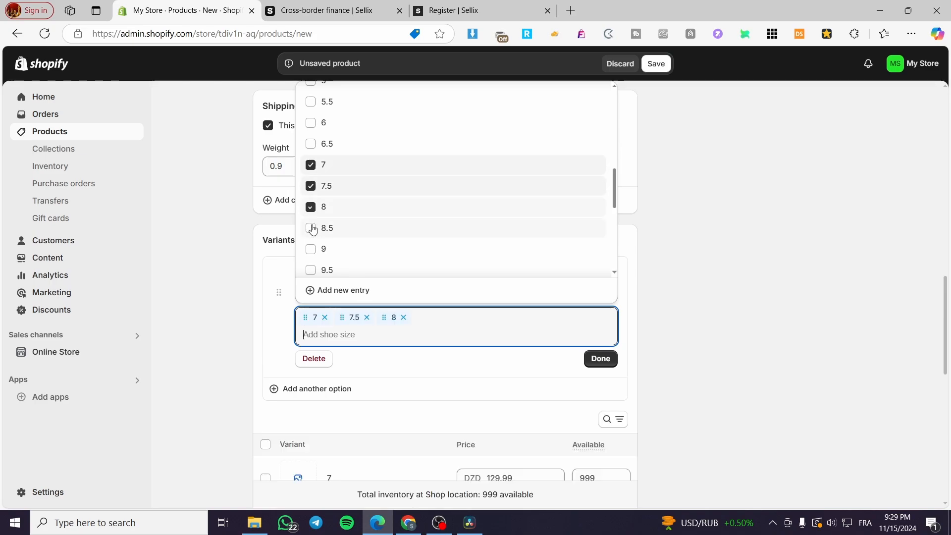
{"action": "left_click", "coordinate": [311, 229]}
{"action": "left_click", "coordinate": [311, 249]}
{"action": "left_click", "coordinate": [311, 269]}
{"action": "scroll", "coordinate": [324, 266], "scroll_direction": "down", "scroll_amount": 1}
{"action": "left_click", "coordinate": [311, 210]}
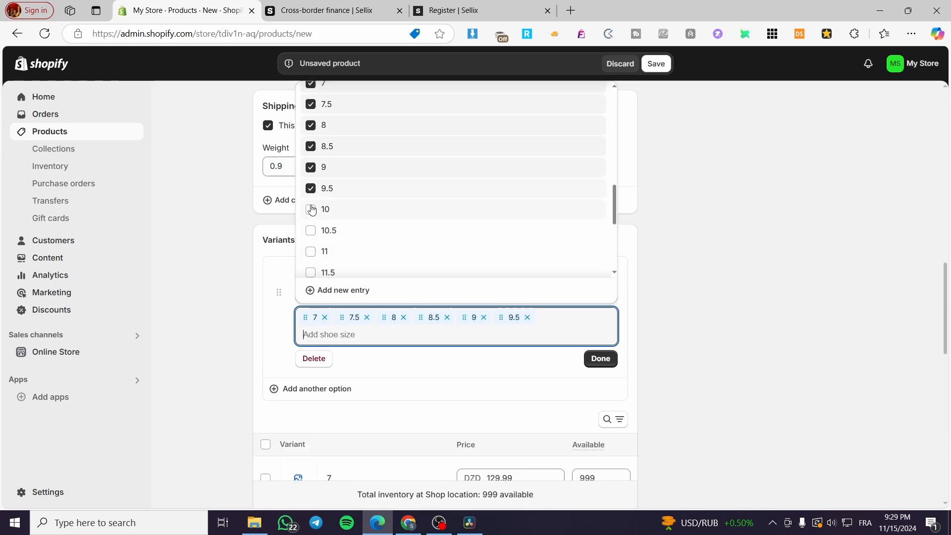
{"action": "left_click", "coordinate": [601, 358]}
{"action": "scroll", "coordinate": [372, 334], "scroll_direction": "down", "scroll_amount": 3}
{"action": "scroll", "coordinate": [372, 312], "scroll_direction": "down", "scroll_amount": 2}
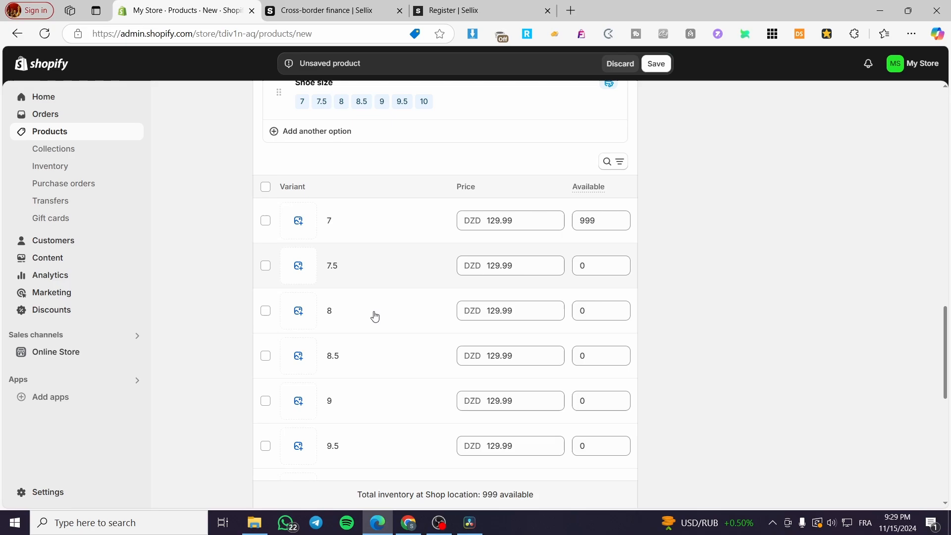
- Adjust the size 7.5 variant's price and available stock in its detail view
{"action": "left_click", "coordinate": [588, 272]}
{"action": "key", "text": "BackSpace"}
{"action": "double_click", "coordinate": [493, 270]}
{"action": "key", "text": "BackSpace"}
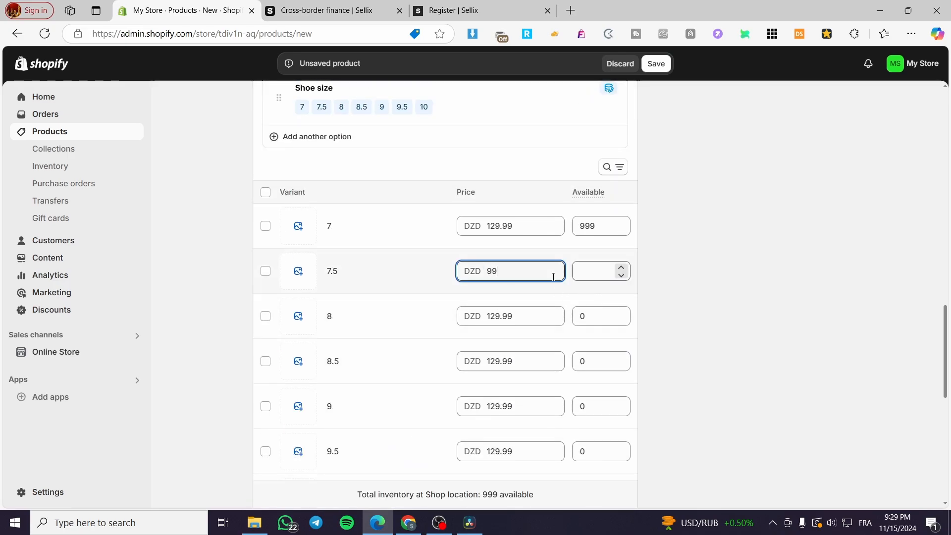
{"action": "scroll", "coordinate": [490, 282], "scroll_direction": "up", "scroll_amount": 1}
{"action": "double_click", "coordinate": [492, 333]}
{"action": "key", "text": "BackSpace"}
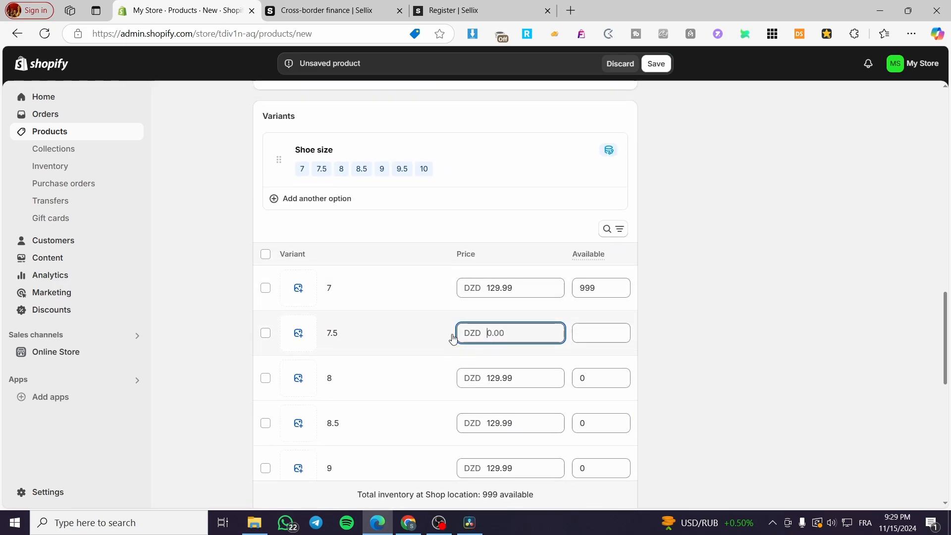
{"action": "type", "text": "129.99"}
{"action": "left_click", "coordinate": [594, 333]}
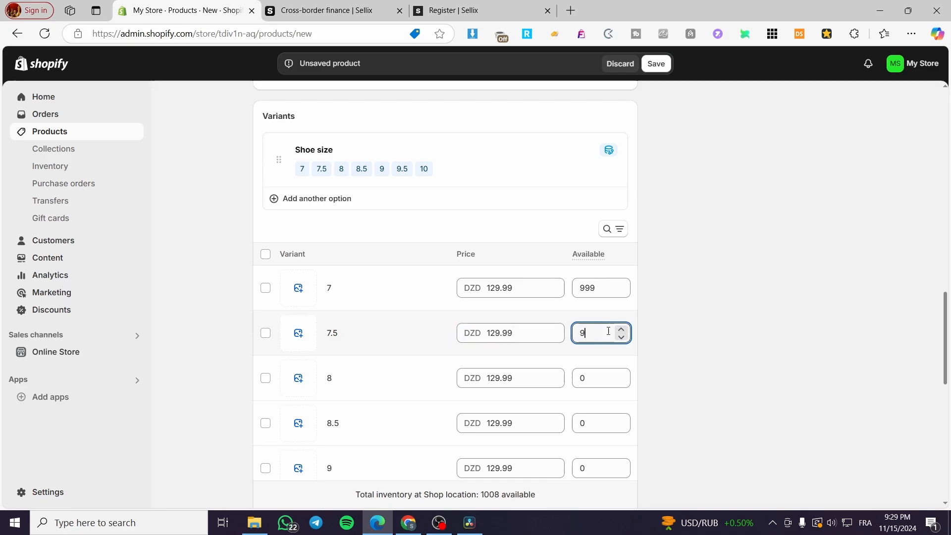
{"action": "type", "text": "999"}
{"action": "key", "text": "Return"}
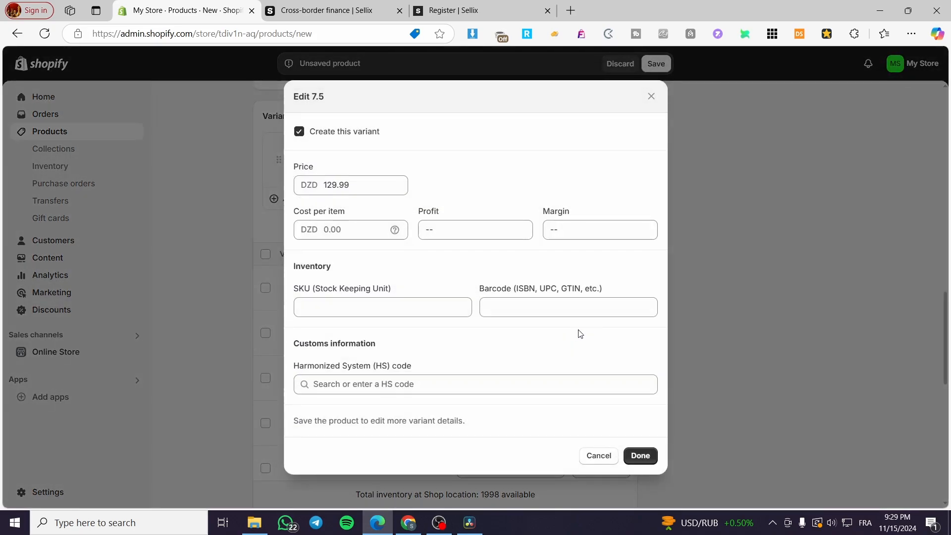
{"action": "left_click", "coordinate": [651, 96]}
- Set 999 available for sizes 8, 8.5, 9, 9.5 and 10, then save the product
{"action": "double_click", "coordinate": [590, 377]}
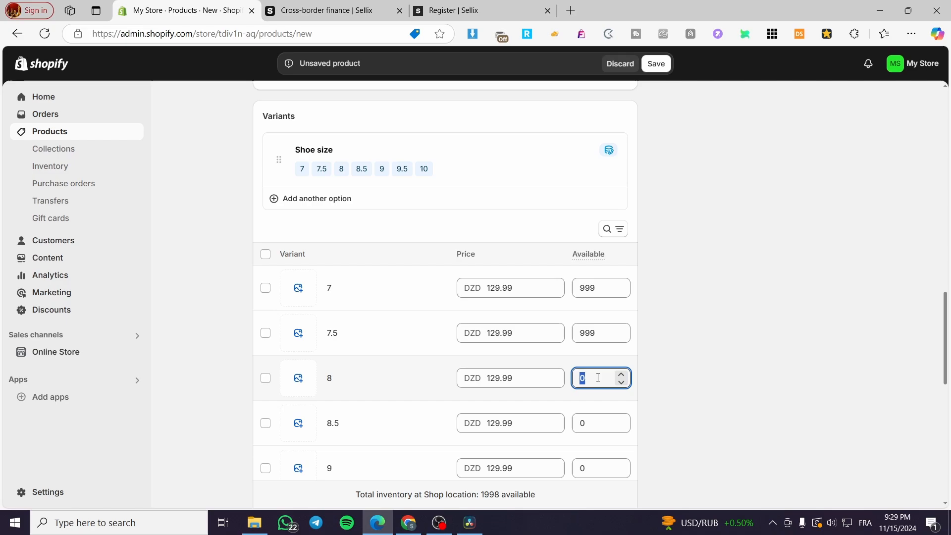
{"action": "type", "text": "e"}
{"action": "key", "text": "BackSpace"}
{"action": "type", "text": "999"}
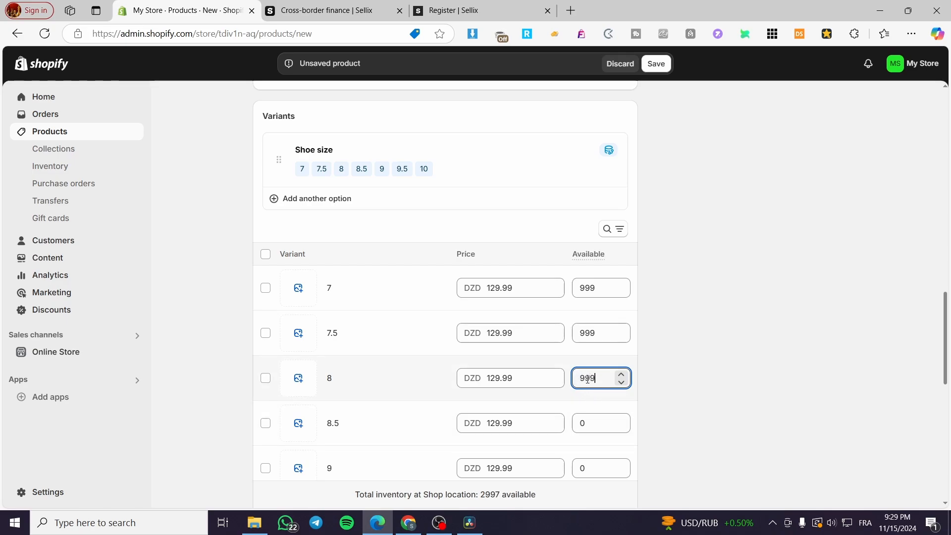
{"action": "key", "text": "ctrl+a"}
{"action": "double_click", "coordinate": [587, 422]}
{"action": "type", "text": "999"}
{"action": "double_click", "coordinate": [586, 468]}
{"action": "type", "text": "999"}
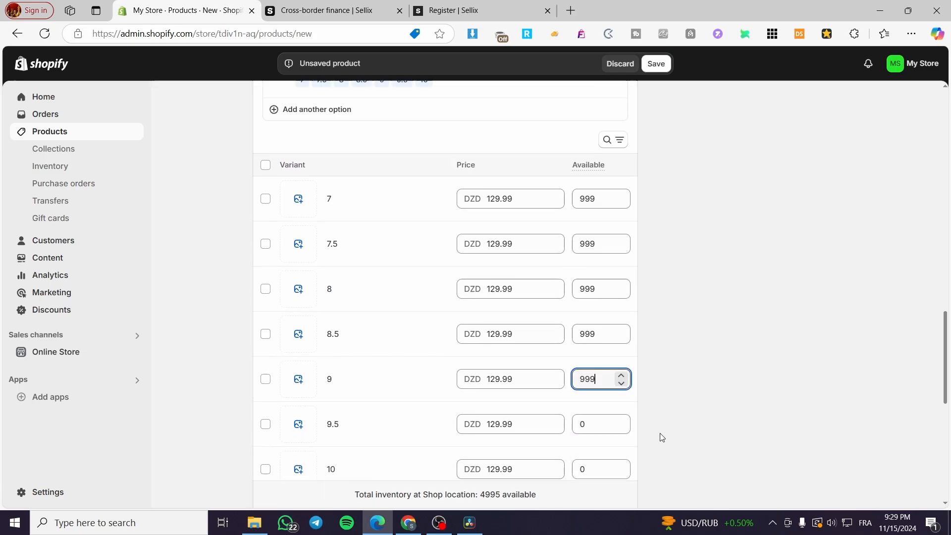
{"action": "scroll", "coordinate": [603, 466], "scroll_direction": "down", "scroll_amount": 2}
{"action": "double_click", "coordinate": [588, 389]}
{"action": "type", "text": "999"}
{"action": "double_click", "coordinate": [587, 435]}
{"action": "type", "text": "999"}
{"action": "scroll", "coordinate": [674, 431], "scroll_direction": "down", "scroll_amount": 2}
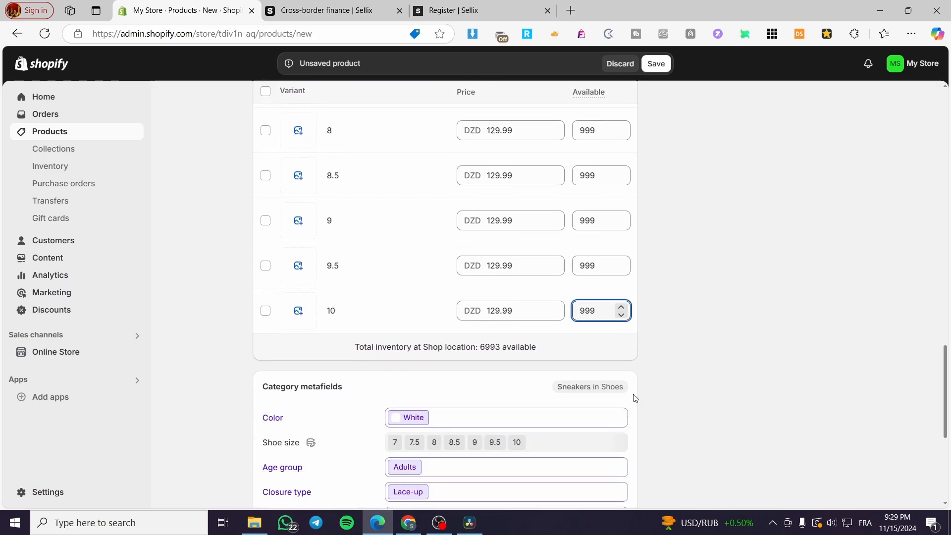
{"action": "scroll", "coordinate": [569, 244], "scroll_direction": "up", "scroll_amount": 5}
{"action": "key", "text": "ctrl+s"}
{"action": "scroll", "coordinate": [537, 312], "scroll_direction": "down", "scroll_amount": 3}
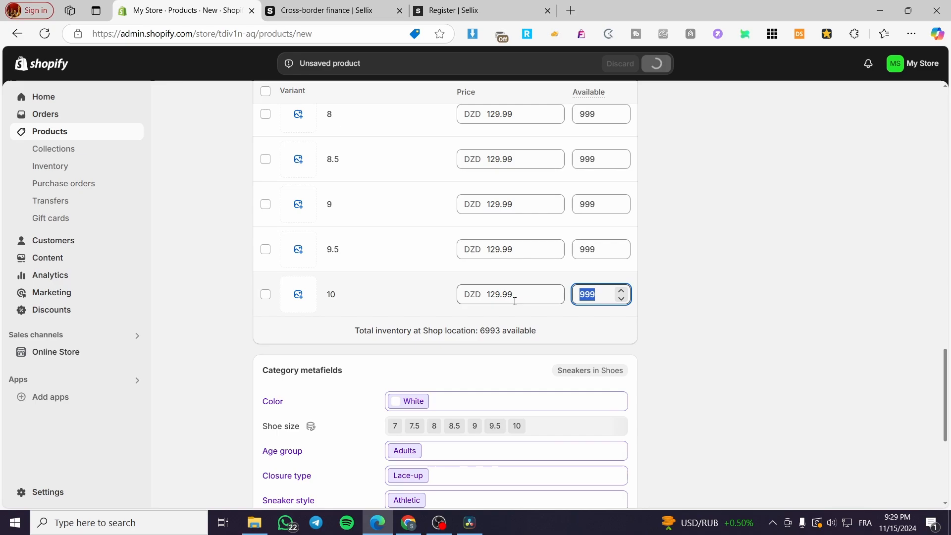
{"action": "scroll", "coordinate": [537, 313], "scroll_direction": "down", "scroll_amount": 2}
{"action": "scroll", "coordinate": [489, 296], "scroll_direction": "up", "scroll_amount": 5}
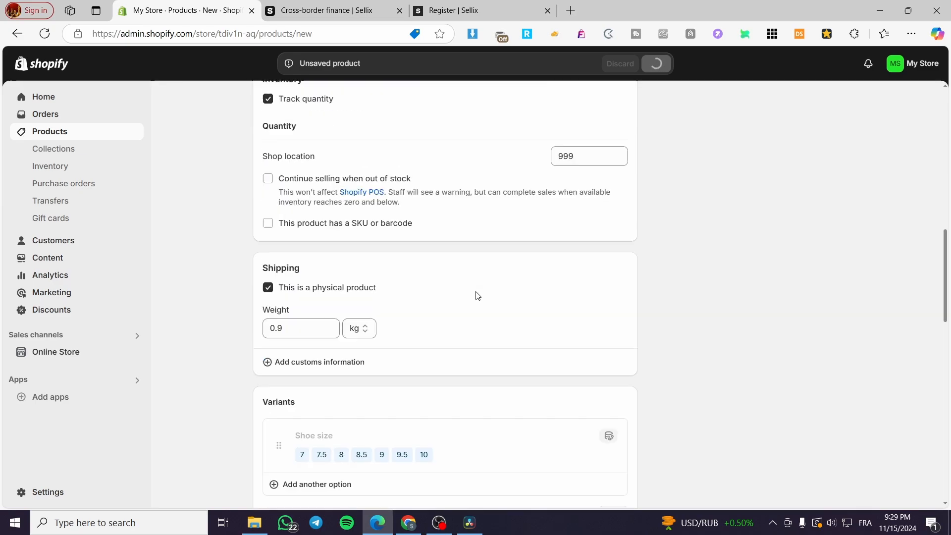
{"action": "scroll", "coordinate": [475, 289], "scroll_direction": "up", "scroll_amount": 5}
{"action": "scroll", "coordinate": [438, 290], "scroll_direction": "up", "scroll_amount": 4}
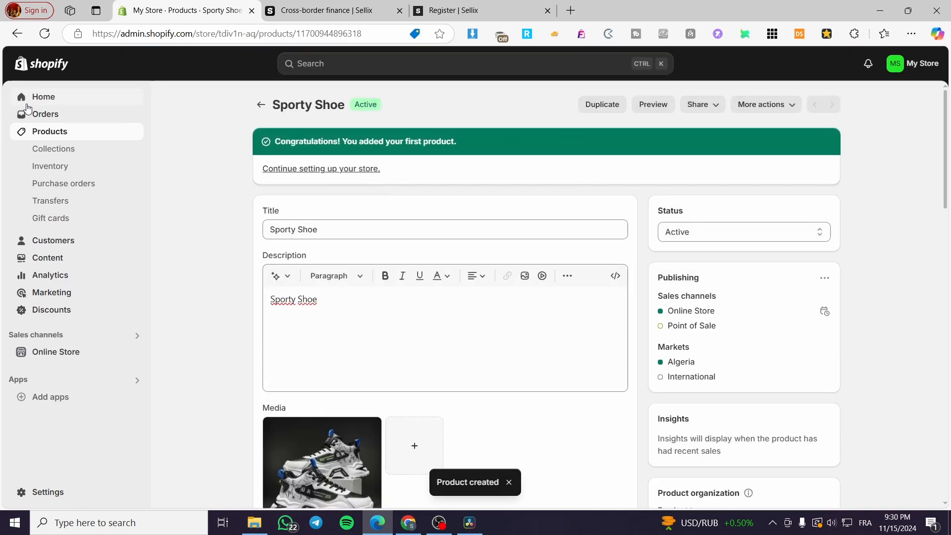
- Return to Home and start a store-wide search for upsell apps
{"action": "left_click", "coordinate": [43, 97]}
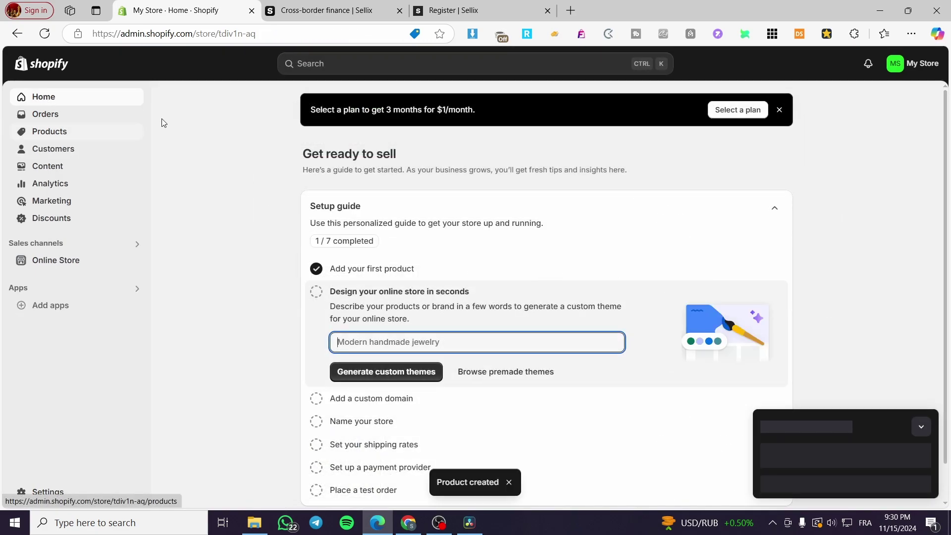
{"action": "left_click", "coordinate": [393, 63]}
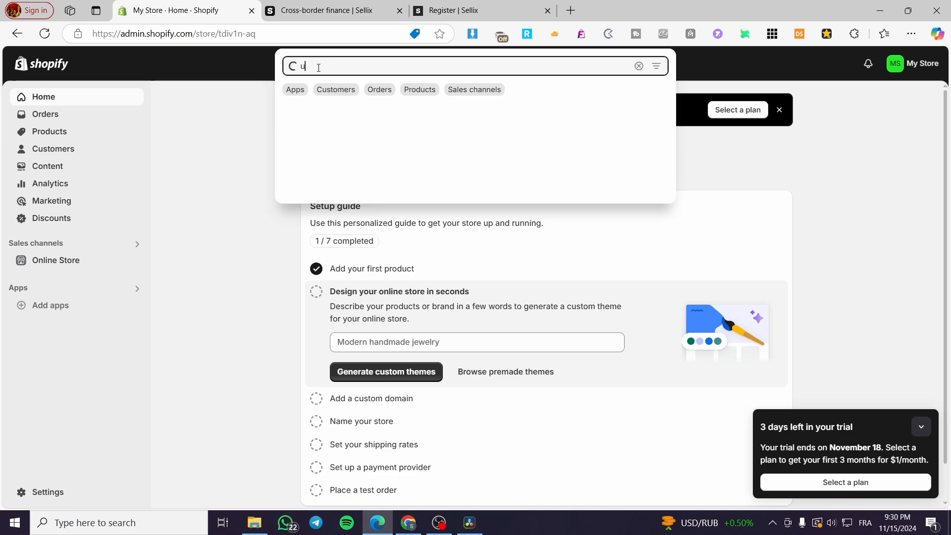
{"action": "type", "text": "upsell"}
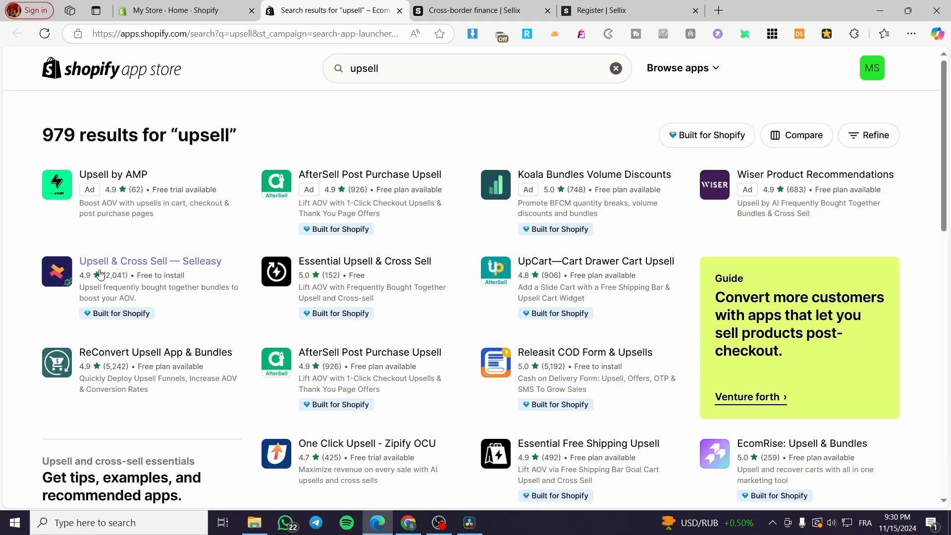
- Open the Selleasy, AfterSell and Releasit results in background tabs and view Selleasy
{"action": "right_click", "coordinate": [129, 265]}
{"action": "left_click", "coordinate": [156, 274]}
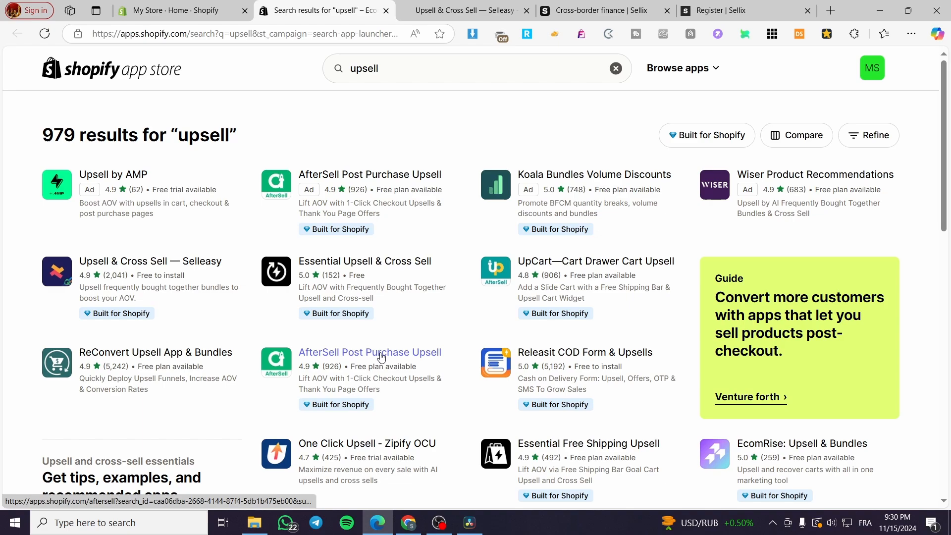
{"action": "right_click", "coordinate": [380, 357]}
{"action": "left_click", "coordinate": [461, 147]}
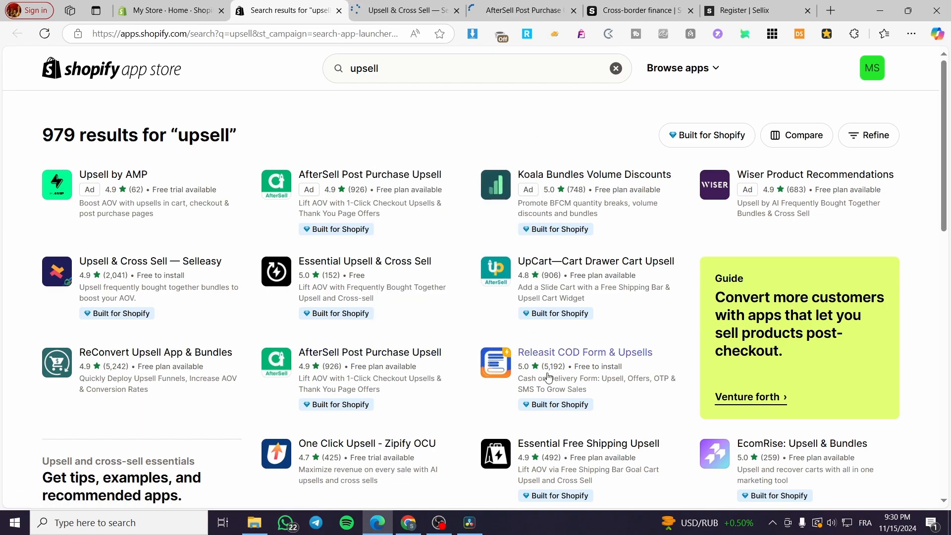
{"action": "right_click", "coordinate": [594, 355]}
{"action": "left_click", "coordinate": [635, 145]}
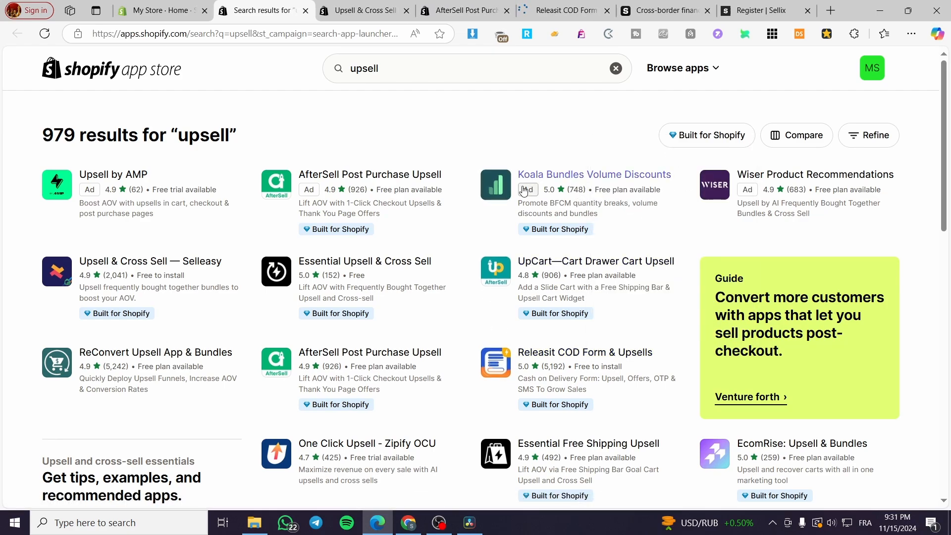
{"action": "scroll", "coordinate": [532, 180], "scroll_direction": "down", "scroll_amount": 2}
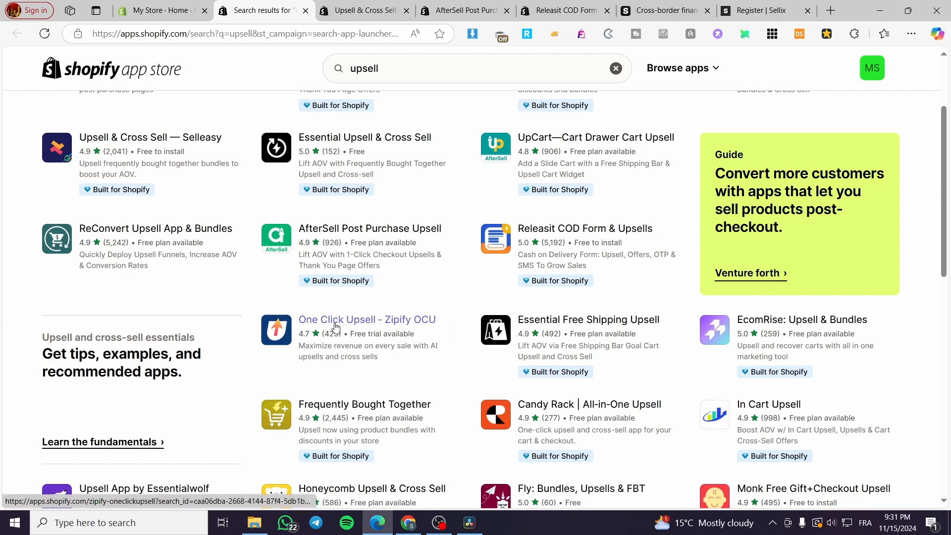
{"action": "scroll", "coordinate": [344, 325], "scroll_direction": "down", "scroll_amount": 1}
{"action": "scroll", "coordinate": [343, 324], "scroll_direction": "down", "scroll_amount": 1}
{"action": "scroll", "coordinate": [401, 327], "scroll_direction": "down", "scroll_amount": 2}
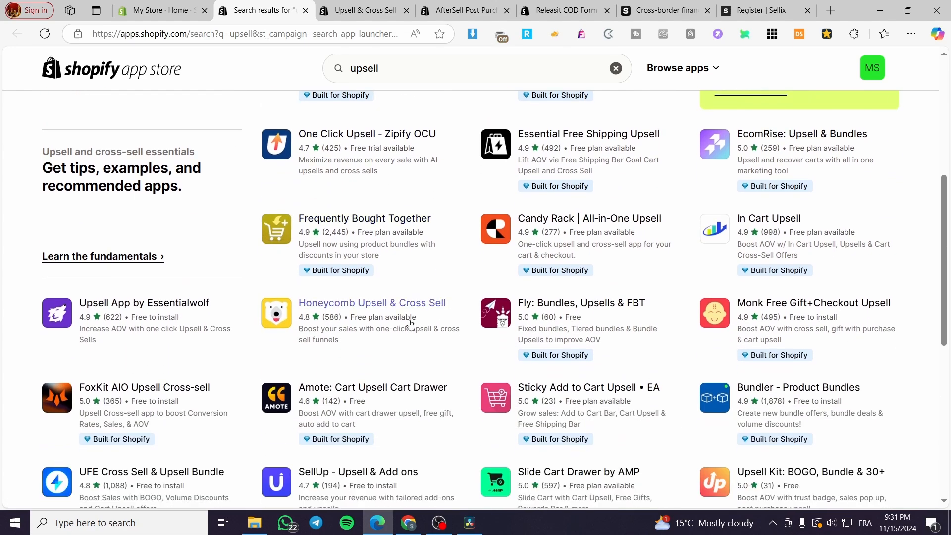
{"action": "scroll", "coordinate": [401, 327], "scroll_direction": "down", "scroll_amount": 2}
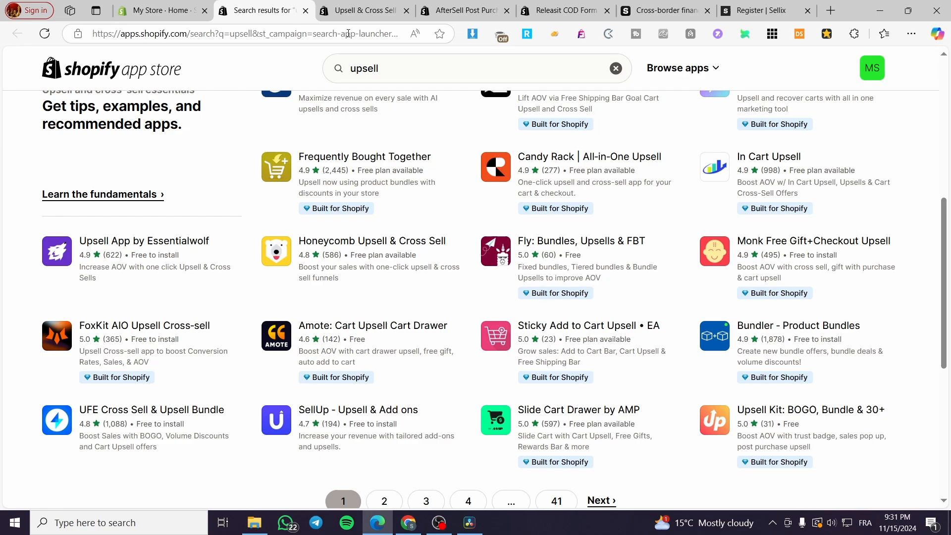
{"action": "left_click", "coordinate": [365, 9]}
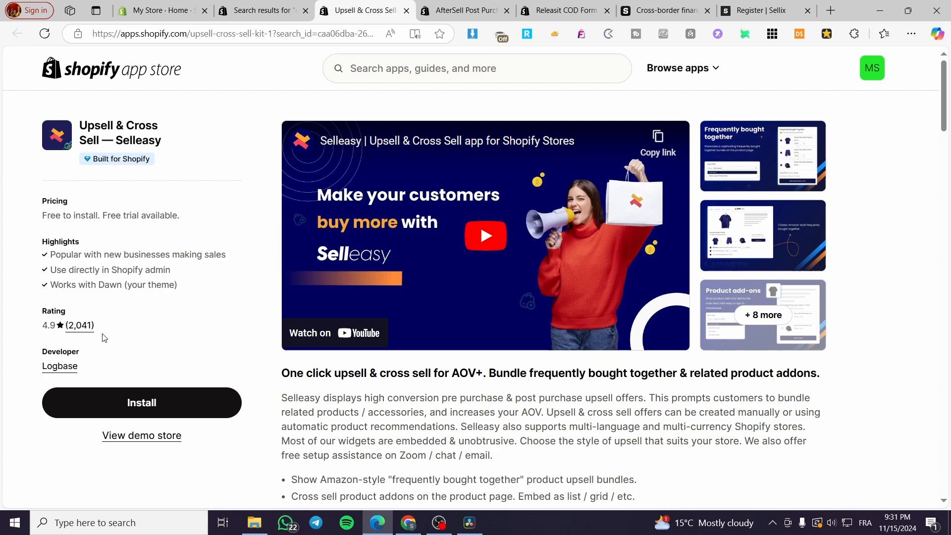
- Note Selleasy's developer Logbase, then compare the AfterSell, Releasit and Sellix pages
{"action": "left_click_drag", "start_coordinate": [85, 367], "coordinate": [35, 372]}
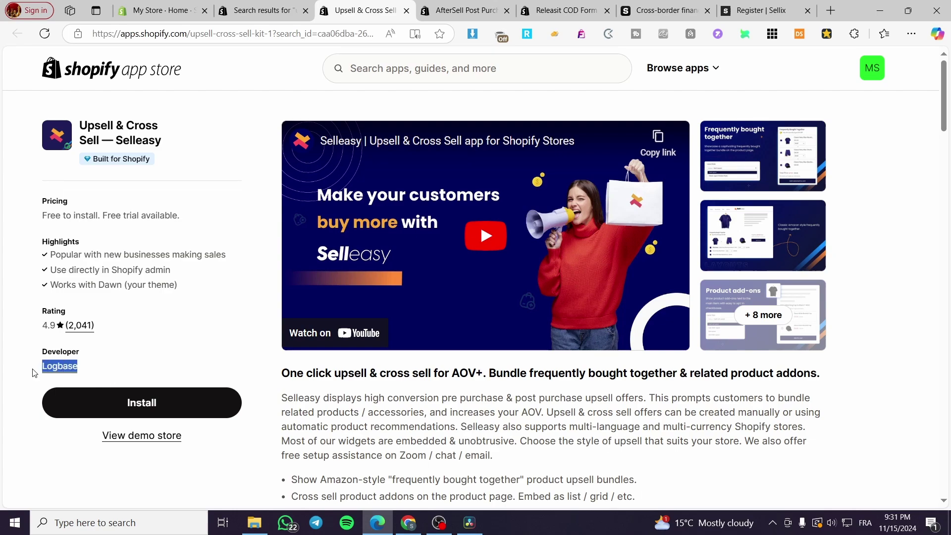
{"action": "left_click", "coordinate": [113, 369]}
{"action": "left_click", "coordinate": [461, 10]}
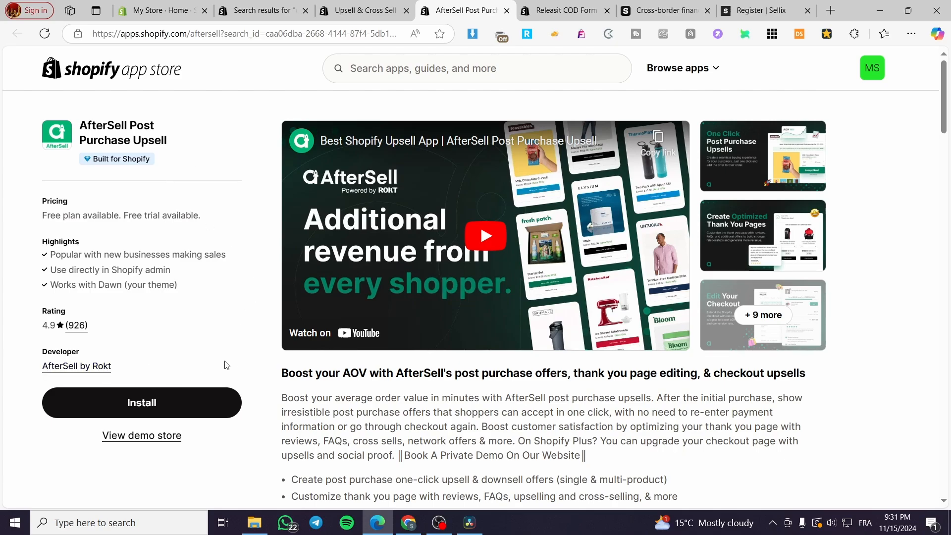
{"action": "left_click", "coordinate": [558, 10]}
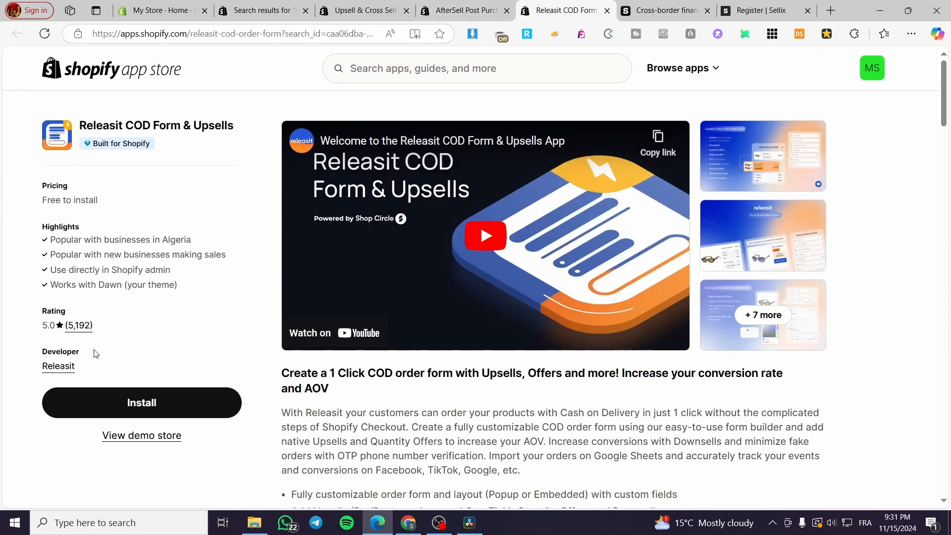
{"action": "left_click", "coordinate": [665, 10]}
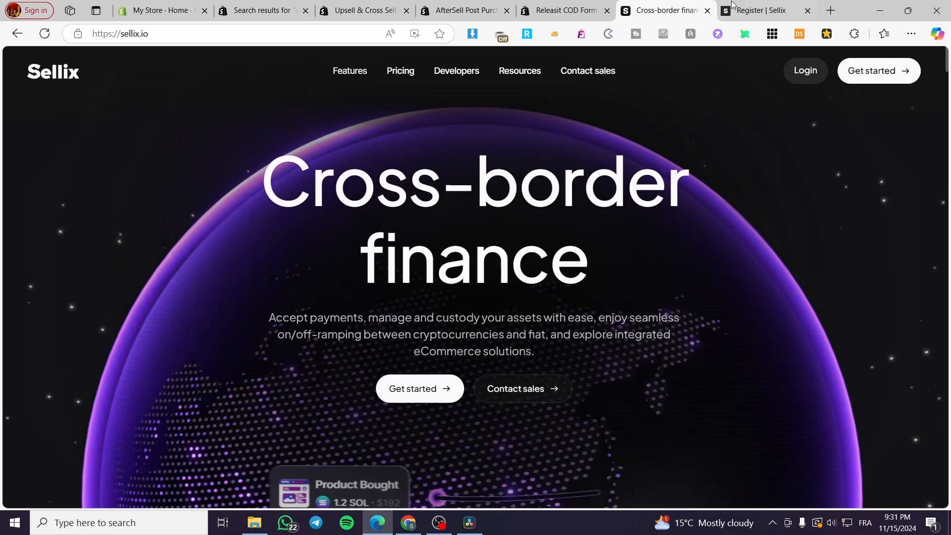
{"action": "left_click", "coordinate": [566, 9]}
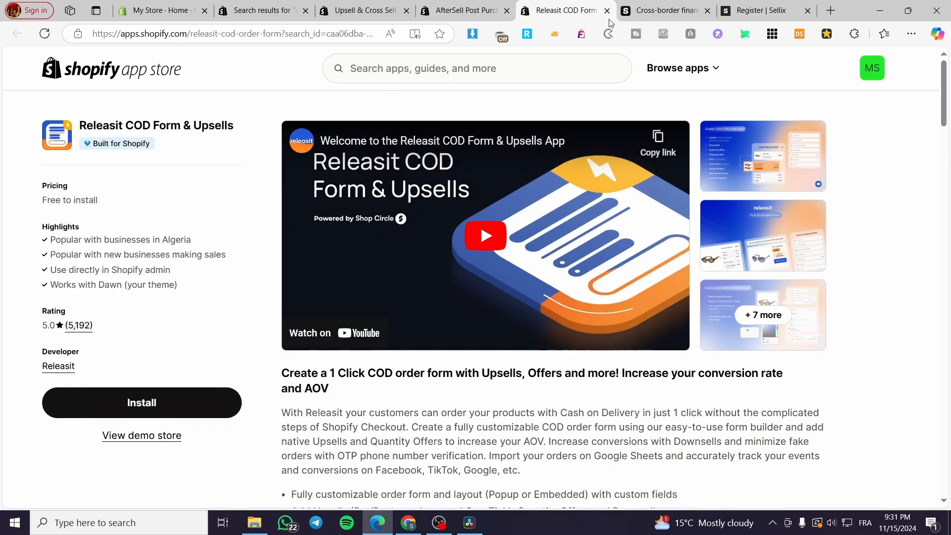
- Settle on Selleasy and close the AfterSell and Releasit tabs
{"action": "left_click", "coordinate": [364, 10]}
{"action": "left_click", "coordinate": [264, 10]}
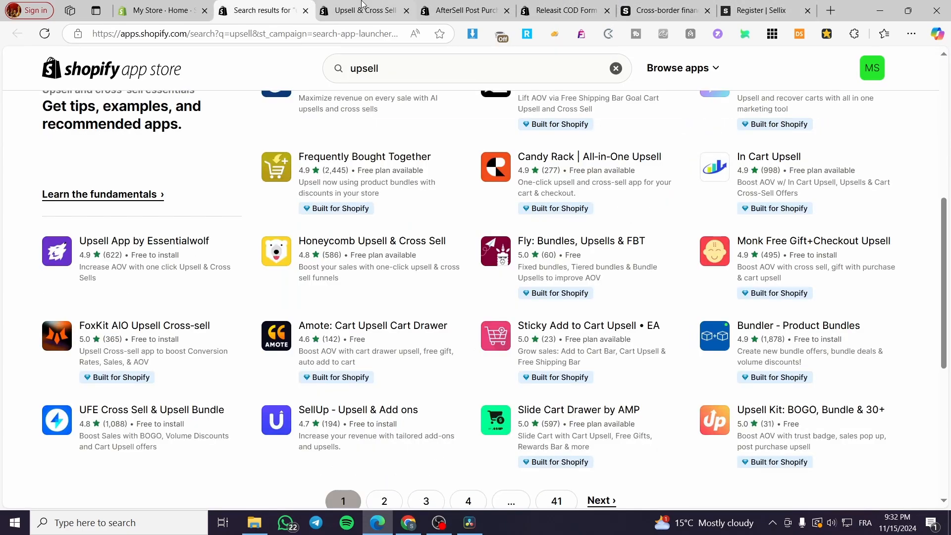
{"action": "left_click", "coordinate": [364, 10]}
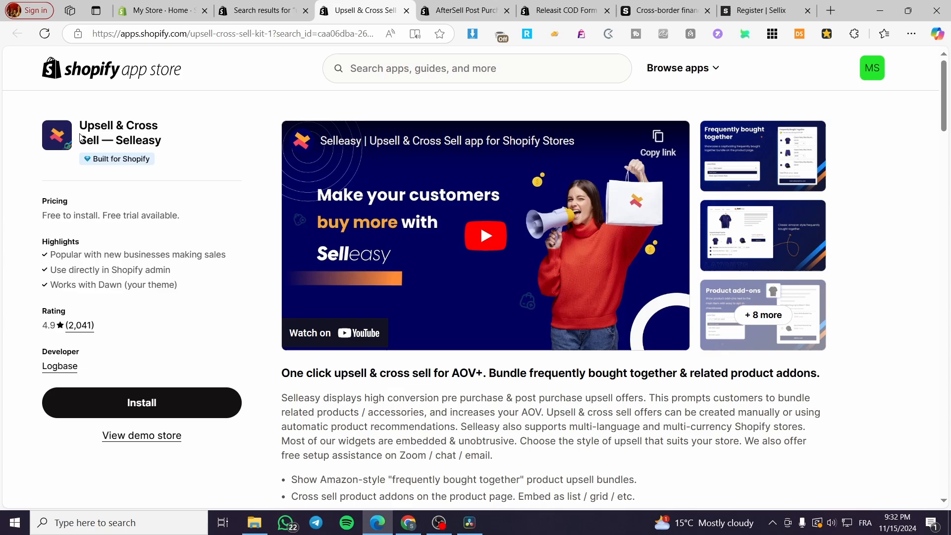
{"action": "left_click", "coordinate": [464, 10]}
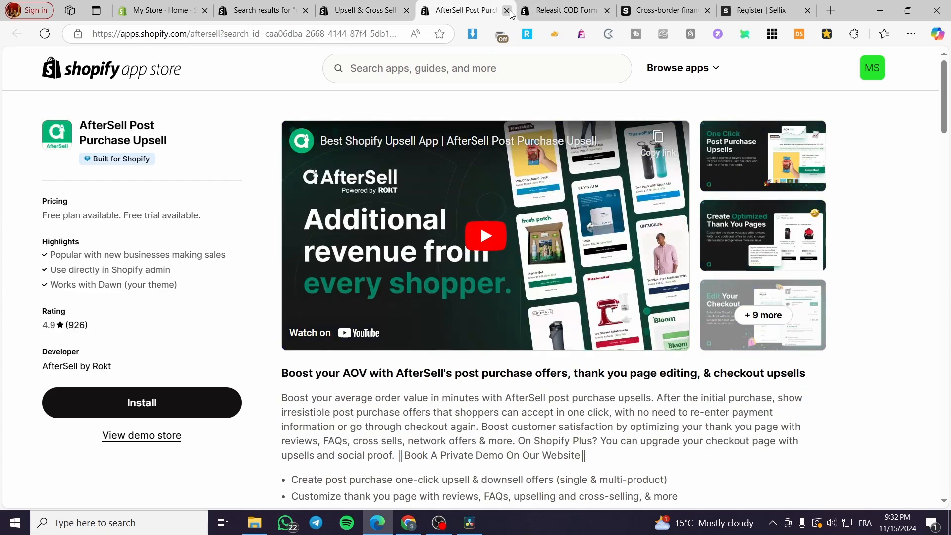
{"action": "left_click", "coordinate": [507, 11]}
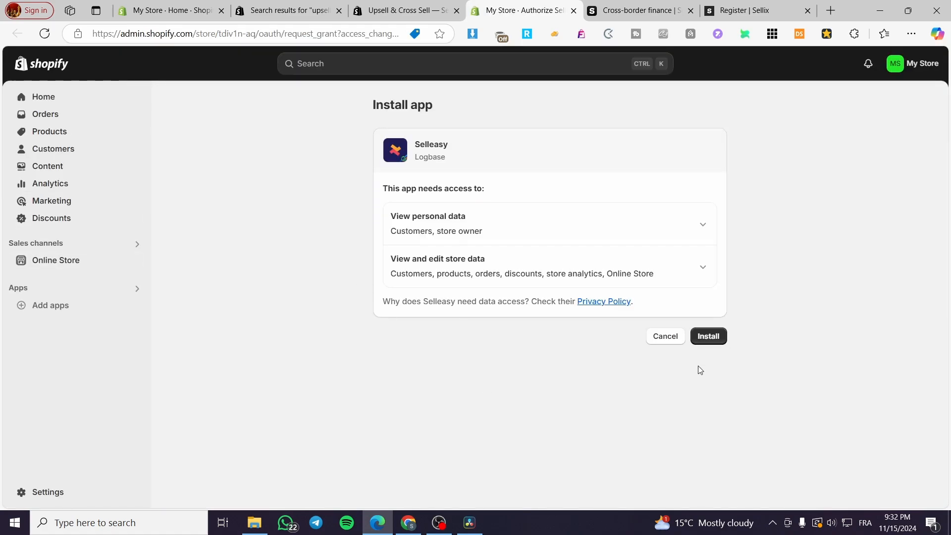
- Install Selleasy, keep it pinned in navigation and start its free trial
{"action": "left_click", "coordinate": [708, 335]}
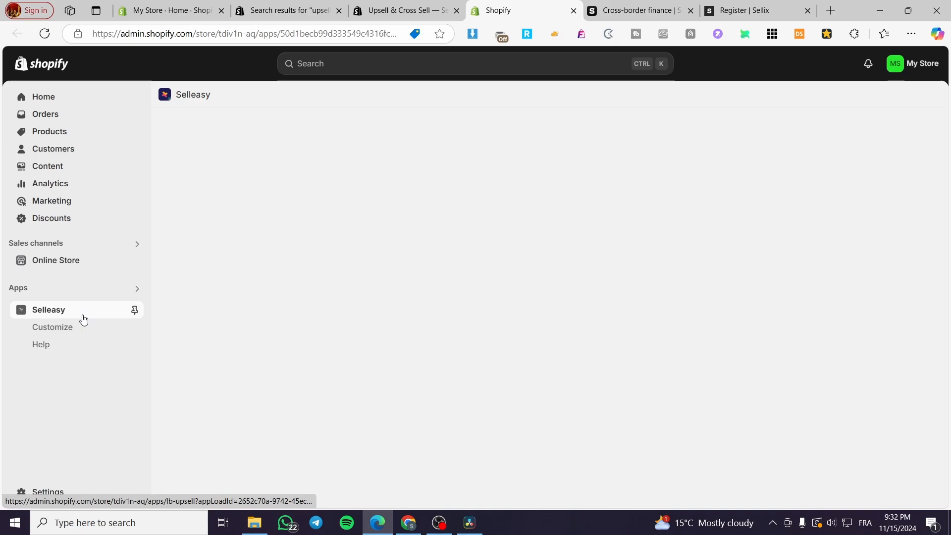
{"action": "left_click", "coordinate": [135, 310]}
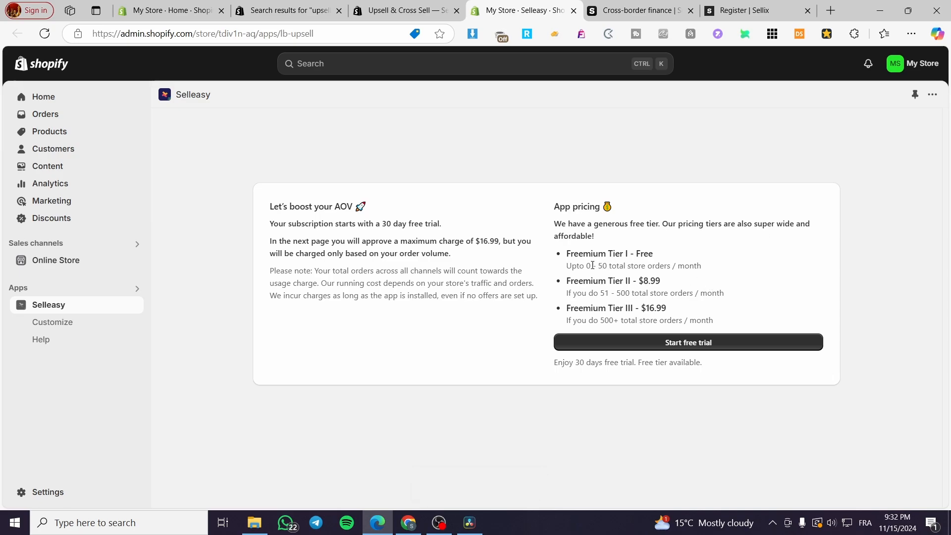
{"action": "left_click", "coordinate": [688, 343]}
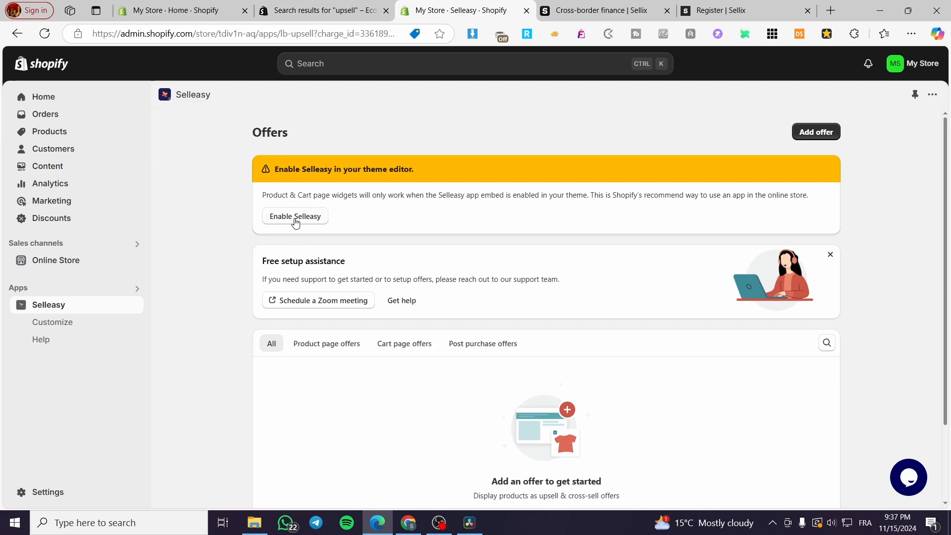
- Enable the Selleasy app embed in the theme editor, save, and close the editor
{"action": "left_click", "coordinate": [295, 216]}
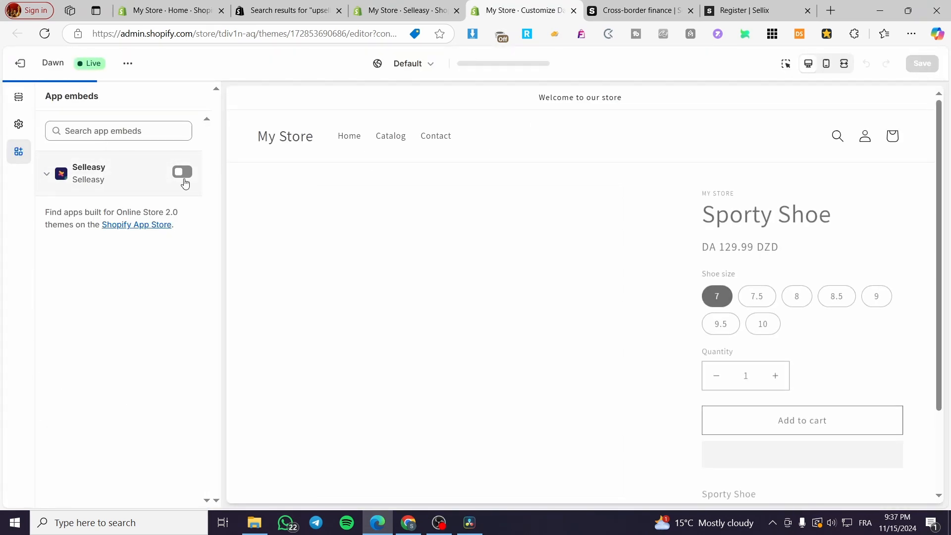
{"action": "left_click", "coordinate": [183, 173]}
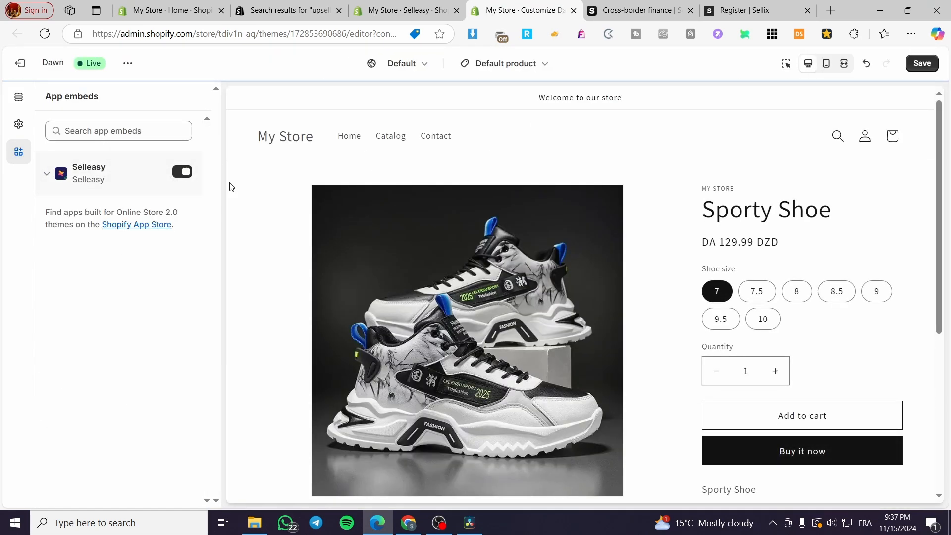
{"action": "left_click", "coordinate": [922, 63]}
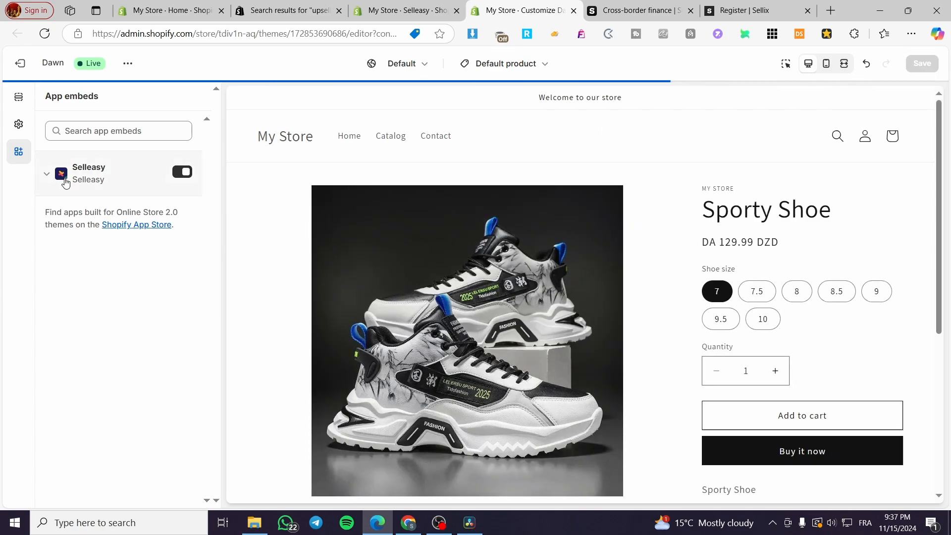
{"action": "left_click", "coordinate": [573, 11]}
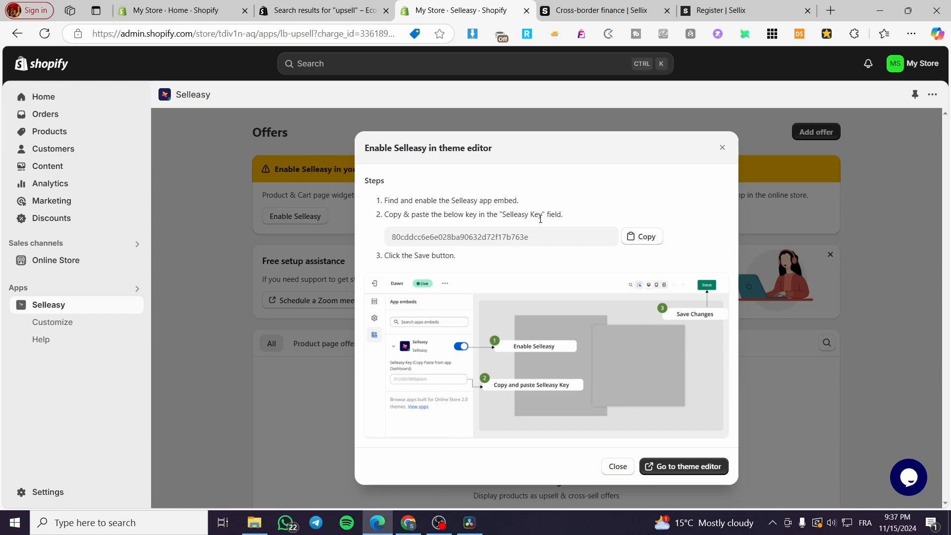
- Copy the Selleasy key and open the theme editor in a new tab
{"action": "left_click", "coordinate": [642, 236]}
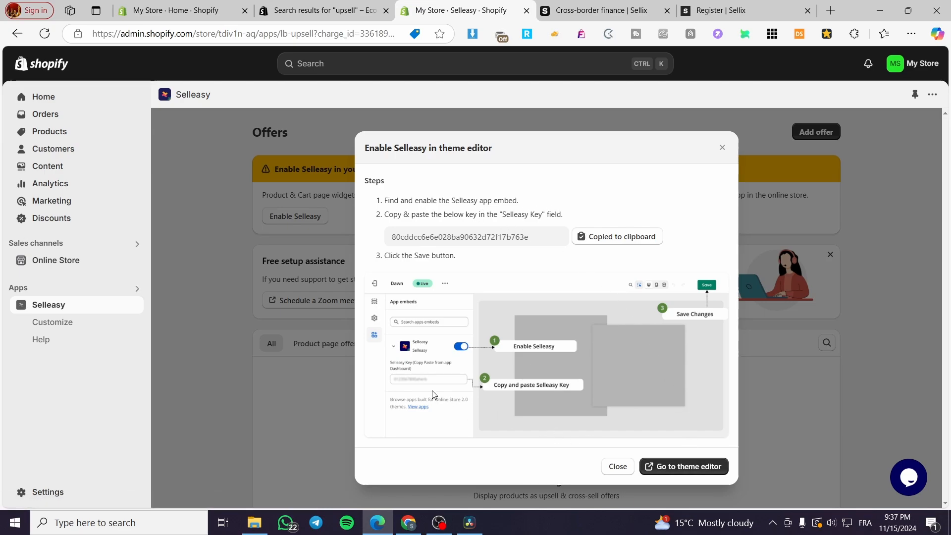
{"action": "left_click", "coordinate": [684, 465]}
{"action": "left_click", "coordinate": [407, 10]}
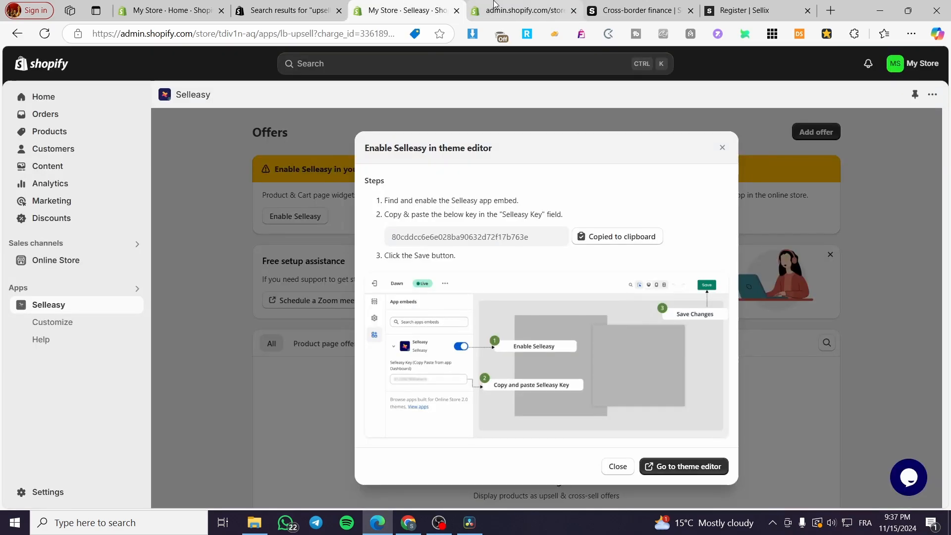
{"action": "left_click", "coordinate": [505, 9]}
{"action": "left_click", "coordinate": [408, 10]}
{"action": "left_click", "coordinate": [505, 10]}
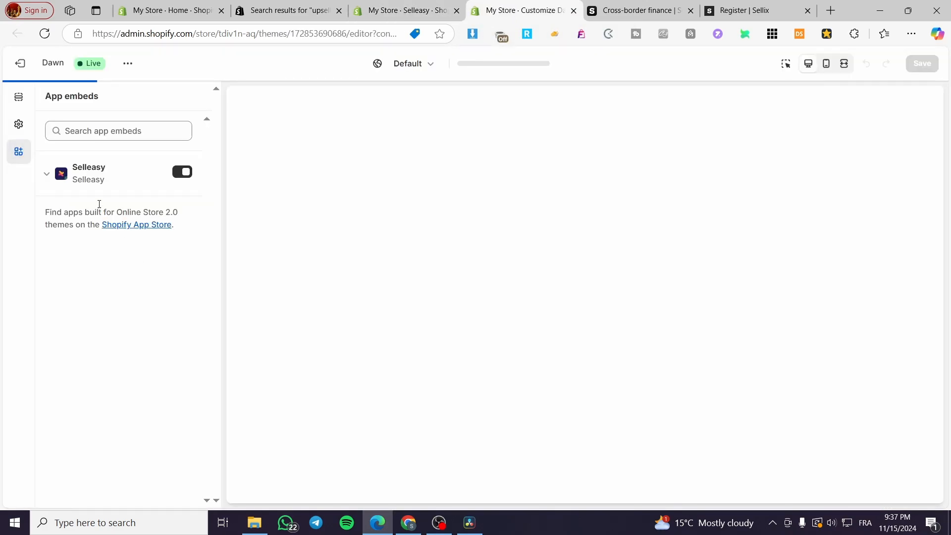
- Paste the key into the Selleasy embed's key field, save, and dismiss the instructions
{"action": "left_click", "coordinate": [90, 172]}
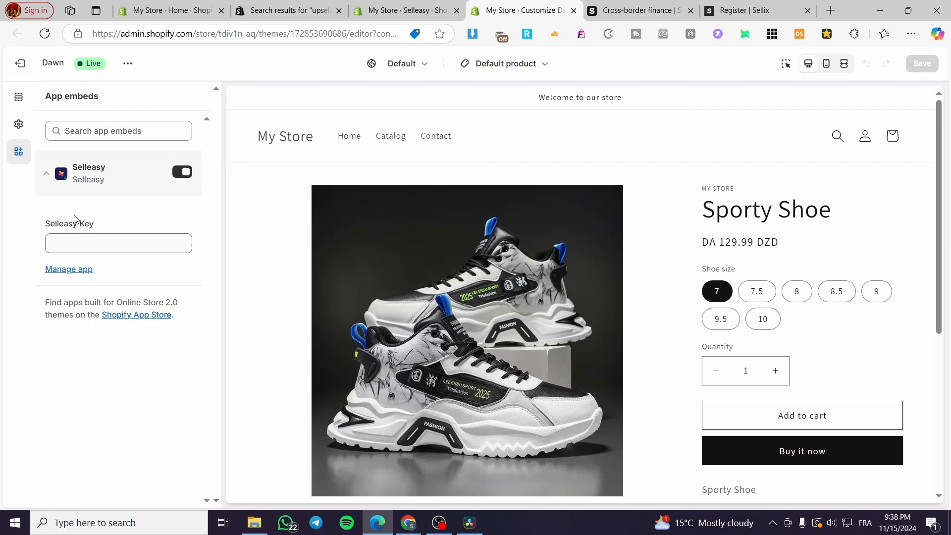
{"action": "left_click", "coordinate": [98, 244]}
{"action": "key", "text": "ctrl+v"}
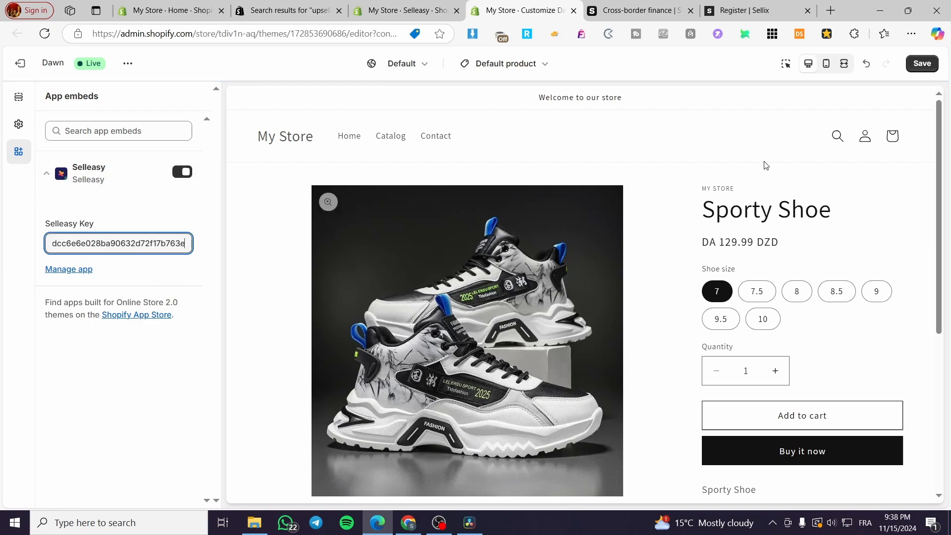
{"action": "key", "text": "ctrl+s"}
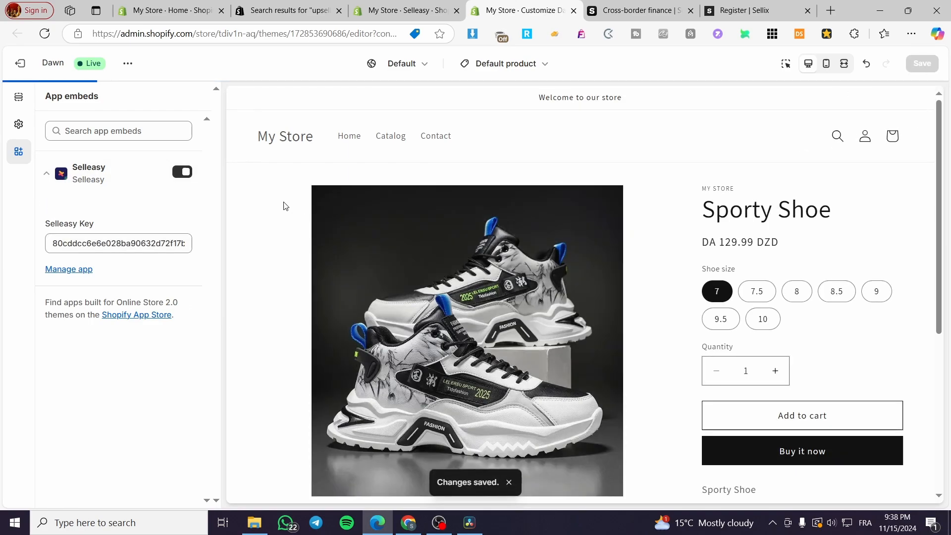
{"action": "left_click", "coordinate": [407, 10]}
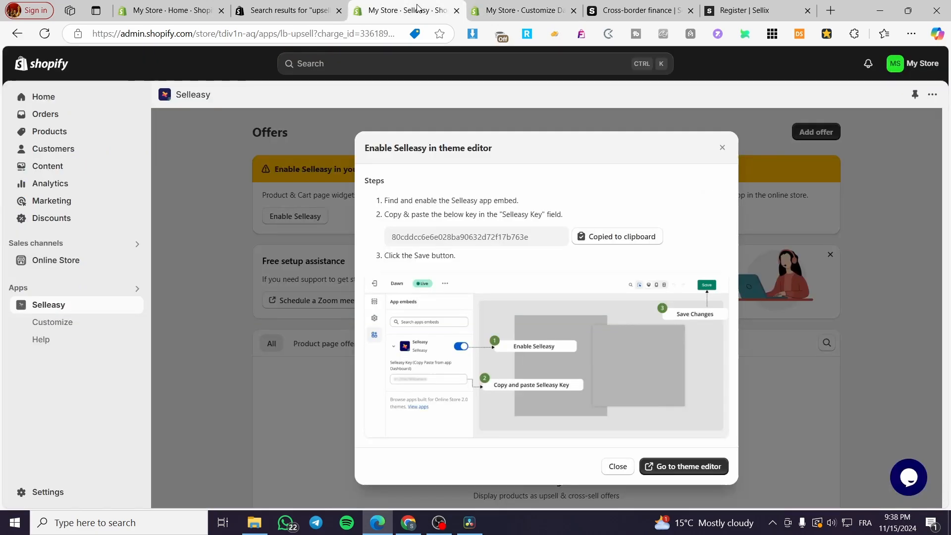
{"action": "left_click", "coordinate": [617, 465]}
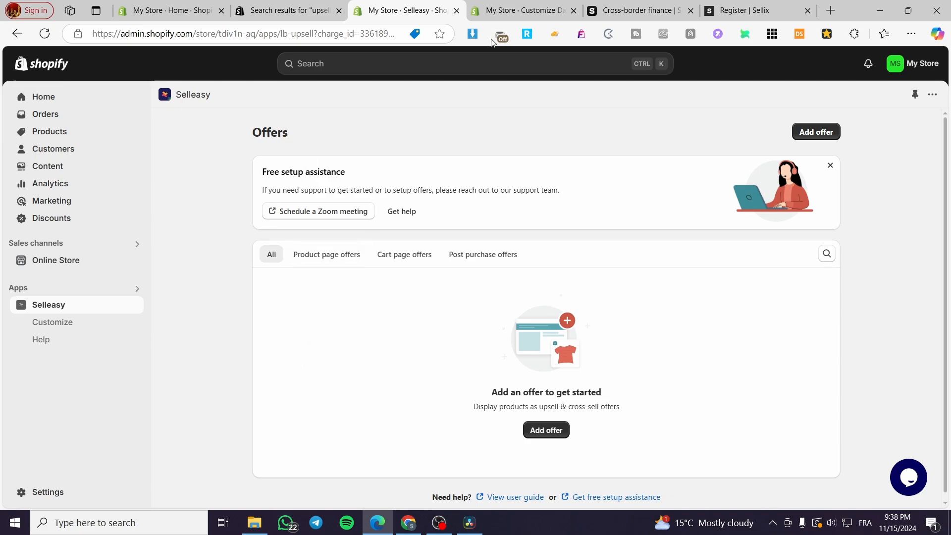
- Close the theme editor and begin adding a new Selleasy offer
{"action": "left_click", "coordinate": [573, 11]}
{"action": "left_click", "coordinate": [546, 430]}
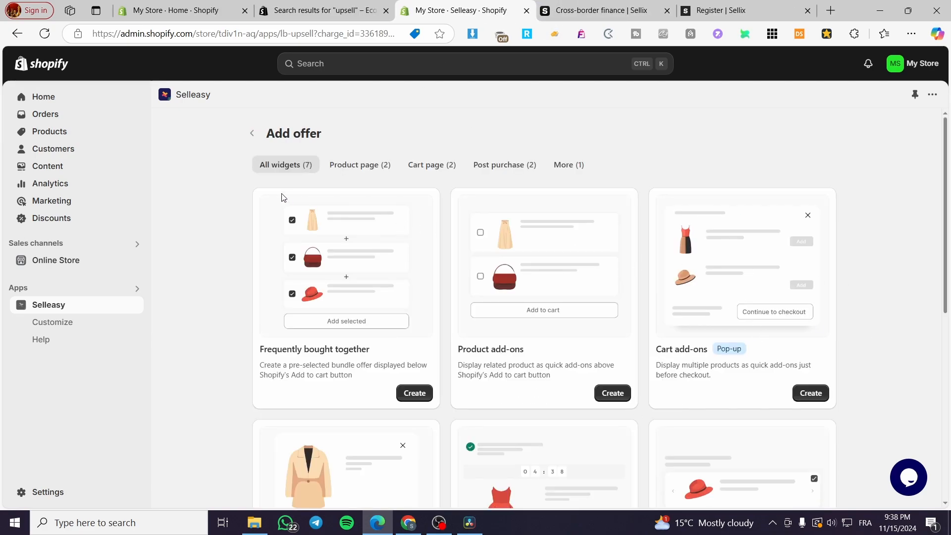
{"action": "scroll", "coordinate": [403, 223], "scroll_direction": "down", "scroll_amount": 1}
{"action": "scroll", "coordinate": [319, 364], "scroll_direction": "up", "scroll_amount": 1}
{"action": "scroll", "coordinate": [747, 260], "scroll_direction": "down", "scroll_amount": 1}
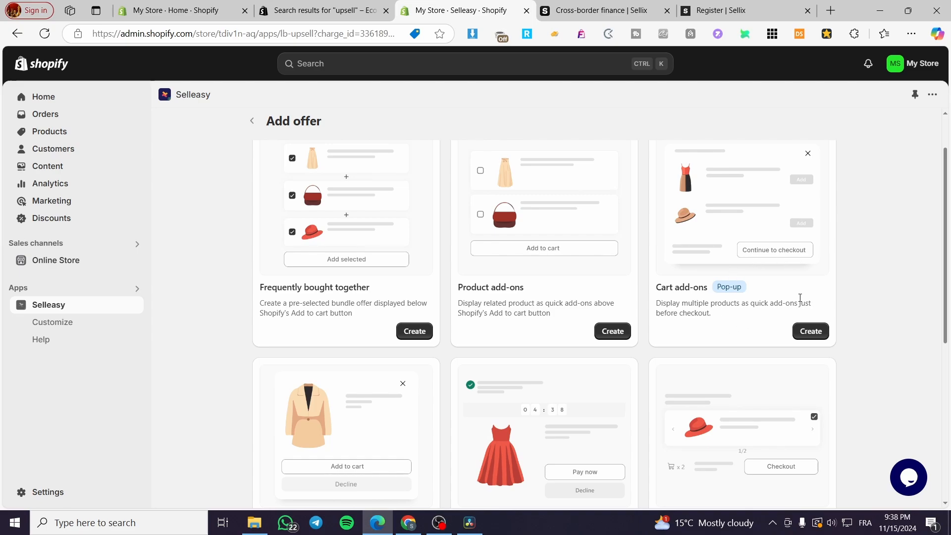
{"action": "scroll", "coordinate": [842, 265], "scroll_direction": "down", "scroll_amount": 2}
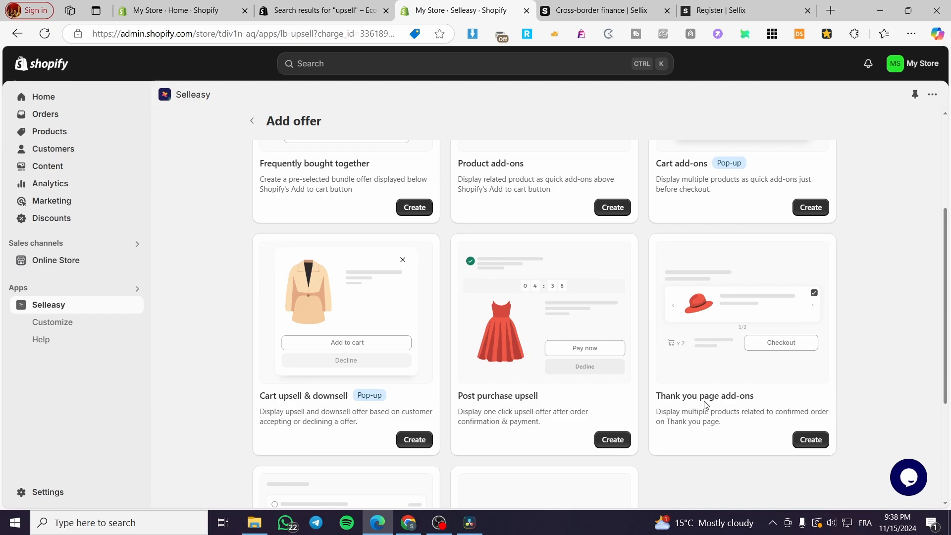
{"action": "scroll", "coordinate": [759, 405], "scroll_direction": "down", "scroll_amount": 3}
{"action": "scroll", "coordinate": [520, 409], "scroll_direction": "down", "scroll_amount": 2}
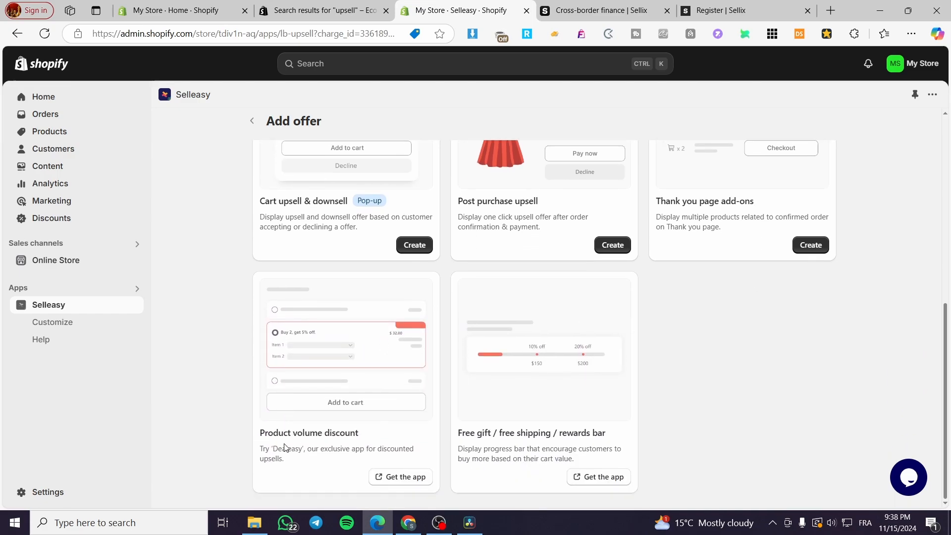
{"action": "scroll", "coordinate": [519, 445], "scroll_direction": "up", "scroll_amount": 1}
{"action": "scroll", "coordinate": [565, 438], "scroll_direction": "up", "scroll_amount": 2}
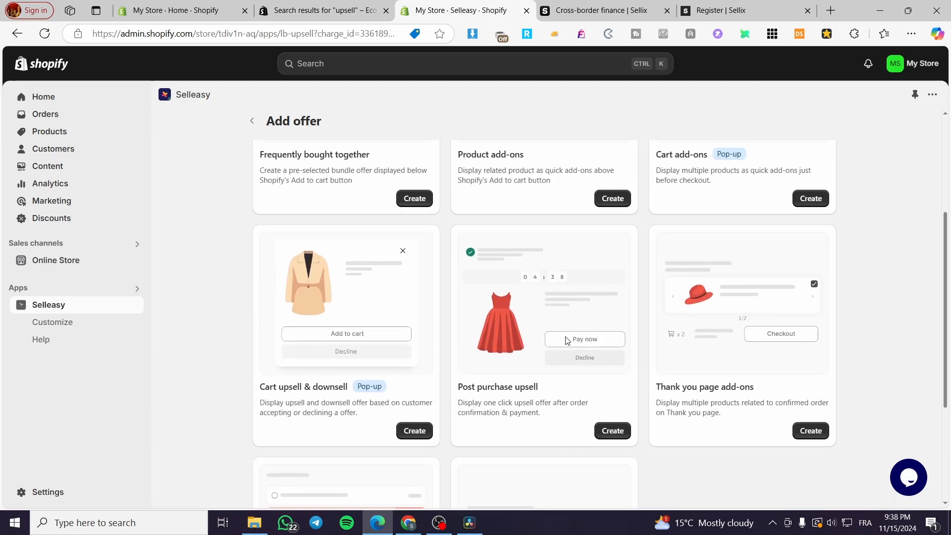
- Start a Post purchase upsell offer in Selleasy and go to the store's checkout settings
{"action": "left_click", "coordinate": [613, 432]}
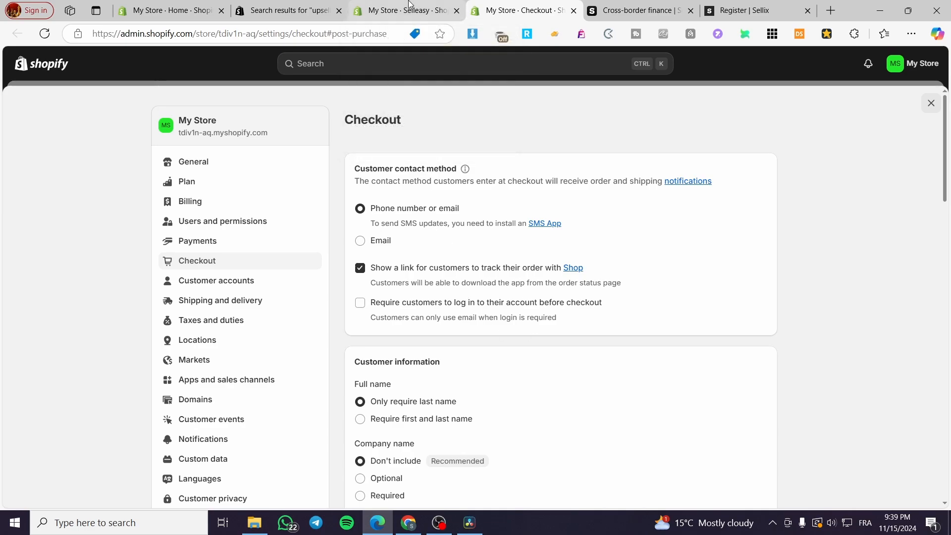
{"action": "left_click", "coordinate": [409, 9]}
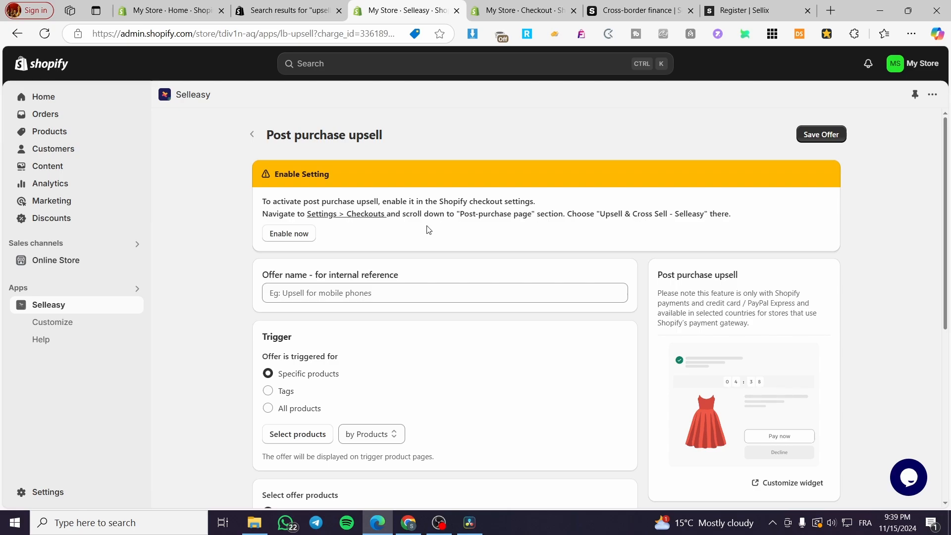
{"action": "left_click", "coordinate": [520, 10]}
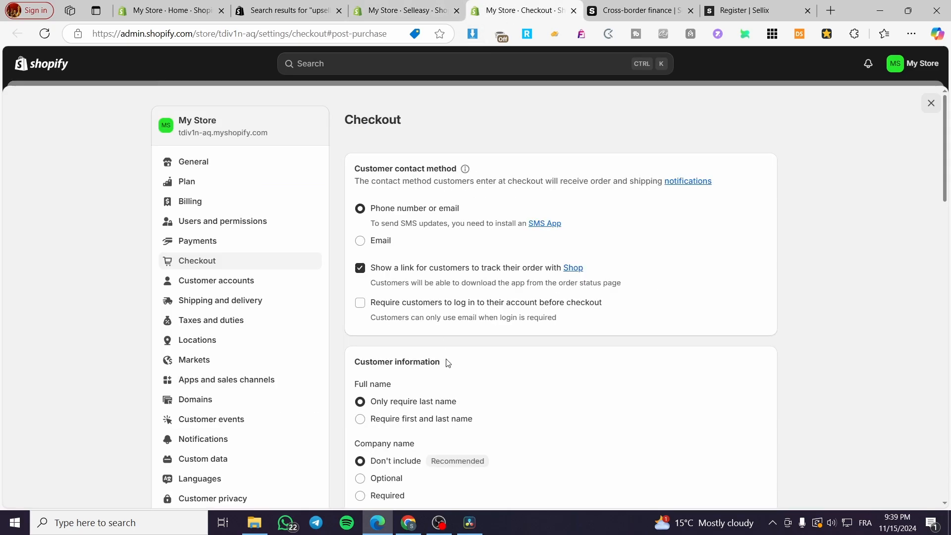
{"action": "scroll", "coordinate": [446, 362], "scroll_direction": "down", "scroll_amount": 3}
{"action": "scroll", "coordinate": [446, 362], "scroll_direction": "down", "scroll_amount": 4}
{"action": "scroll", "coordinate": [450, 357], "scroll_direction": "down", "scroll_amount": 4}
{"action": "scroll", "coordinate": [453, 352], "scroll_direction": "down", "scroll_amount": 4}
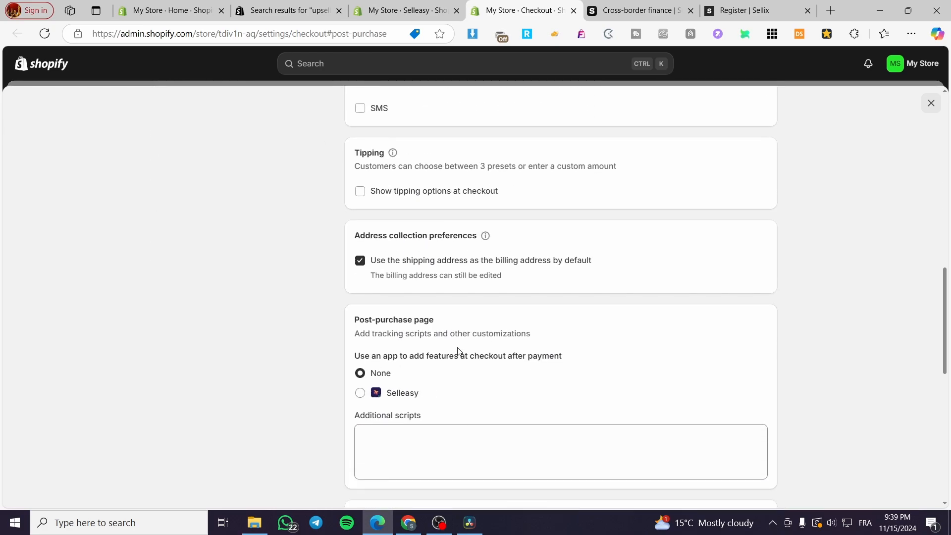
{"action": "scroll", "coordinate": [457, 347], "scroll_direction": "down", "scroll_amount": 3}
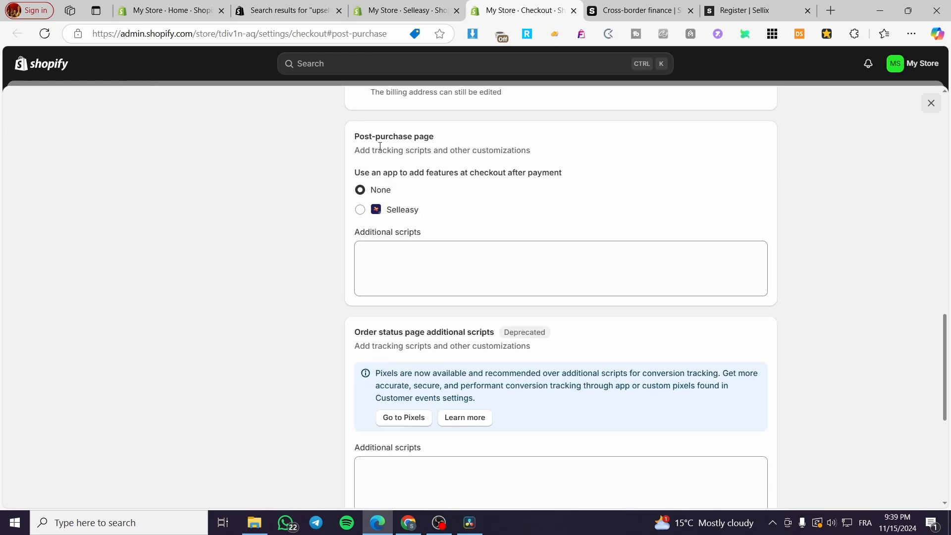
- Choose Selleasy as the post-purchase page app and save the checkout settings
{"action": "left_click", "coordinate": [360, 209]}
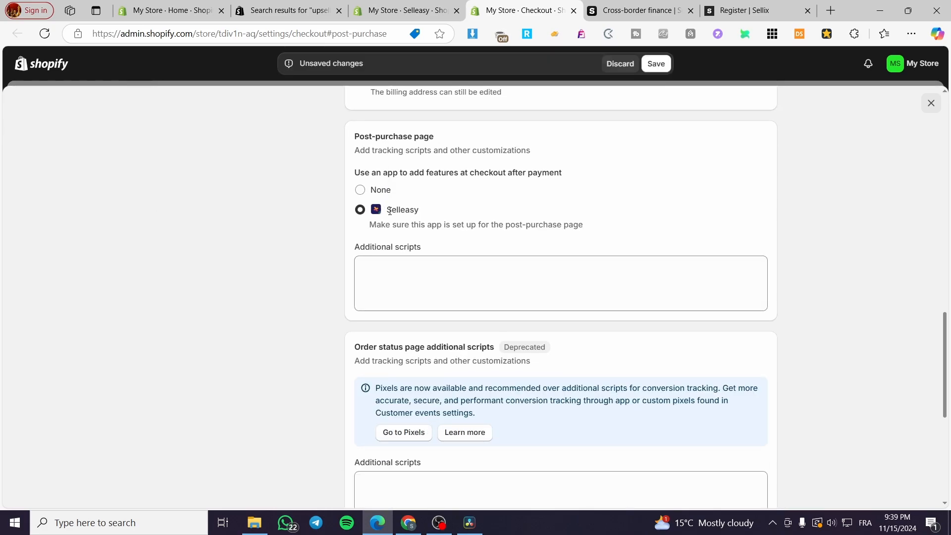
{"action": "left_click", "coordinate": [655, 63]}
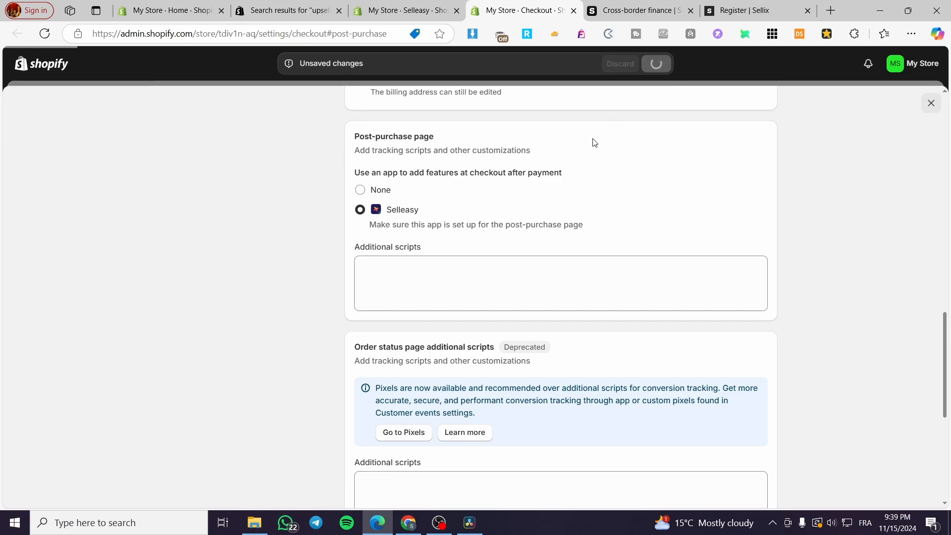
- Name the offer Jacks Offer, trigger it on all products, with up to 3 automatic offer products
{"action": "left_click", "coordinate": [573, 11]}
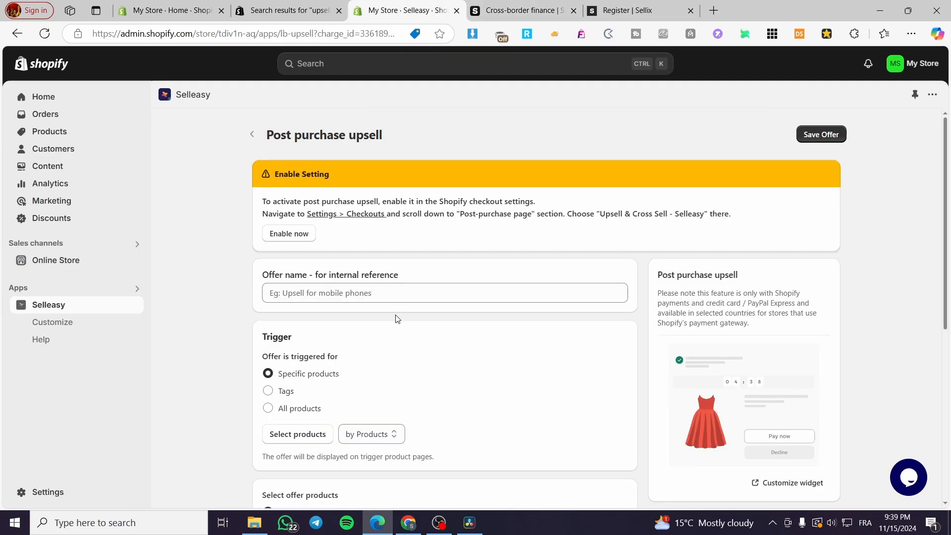
{"action": "scroll", "coordinate": [430, 241], "scroll_direction": "down", "scroll_amount": 1}
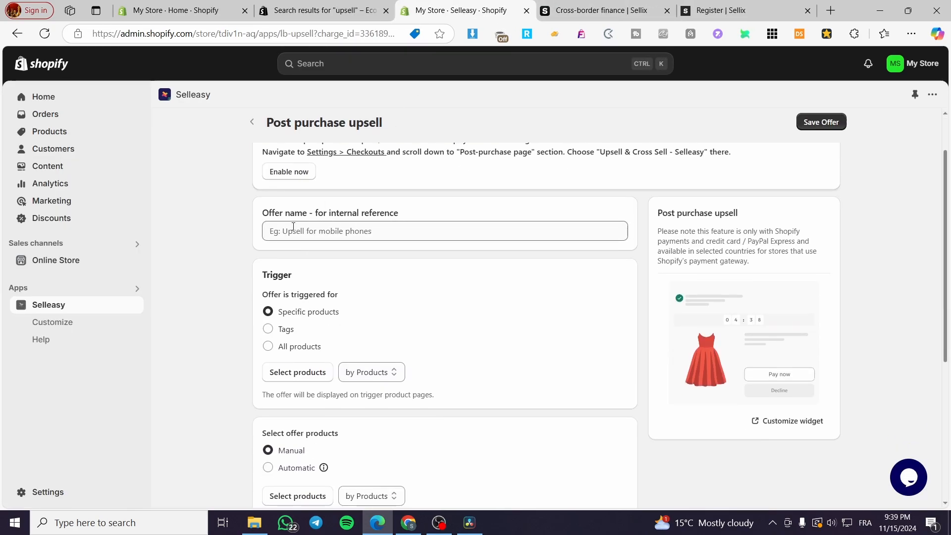
{"action": "left_click", "coordinate": [300, 230]}
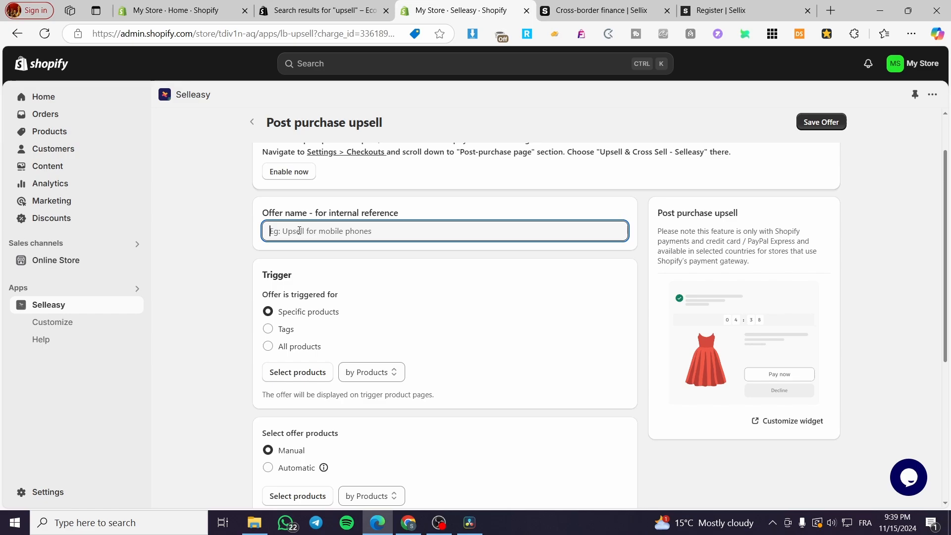
{"action": "type", "text": "Jacks Offer"}
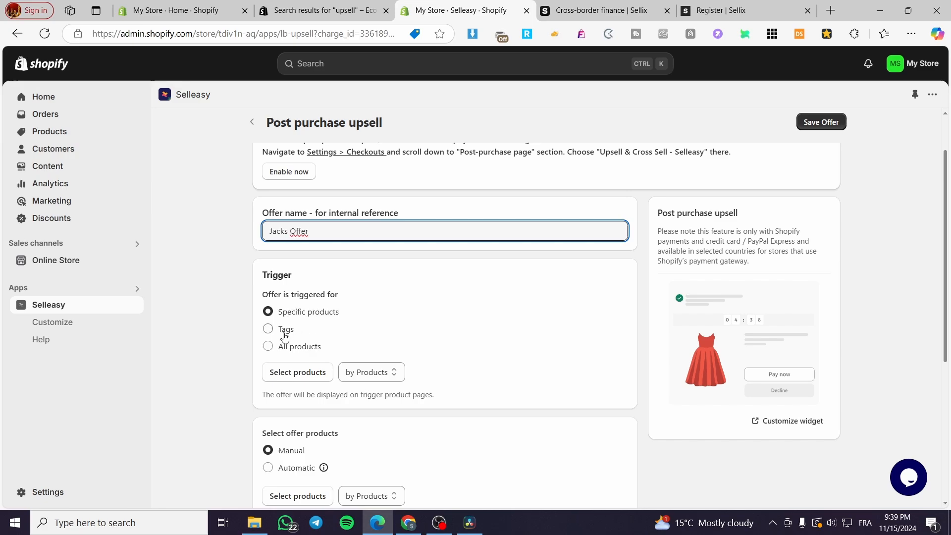
{"action": "left_click", "coordinate": [268, 347]}
{"action": "scroll", "coordinate": [348, 323], "scroll_direction": "down", "scroll_amount": 2}
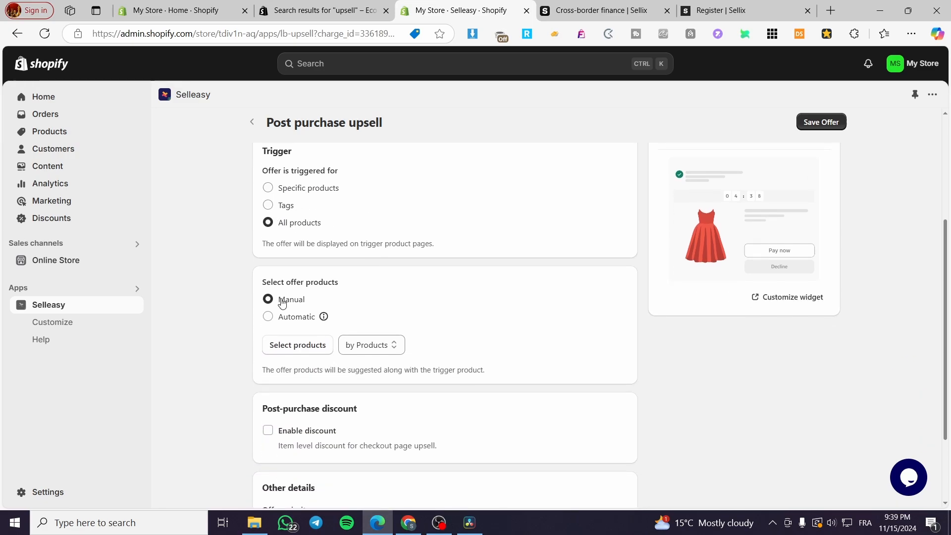
{"action": "left_click", "coordinate": [293, 319]}
{"action": "mouse_move", "coordinate": [323, 316]}
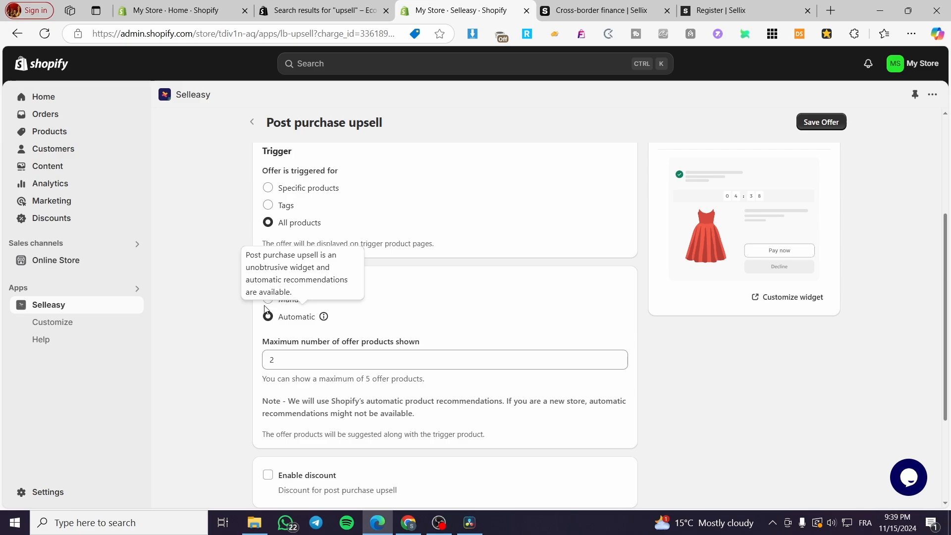
{"action": "scroll", "coordinate": [260, 337], "scroll_direction": "down", "scroll_amount": 2}
{"action": "double_click", "coordinate": [296, 208]}
{"action": "type", "text": "3"}
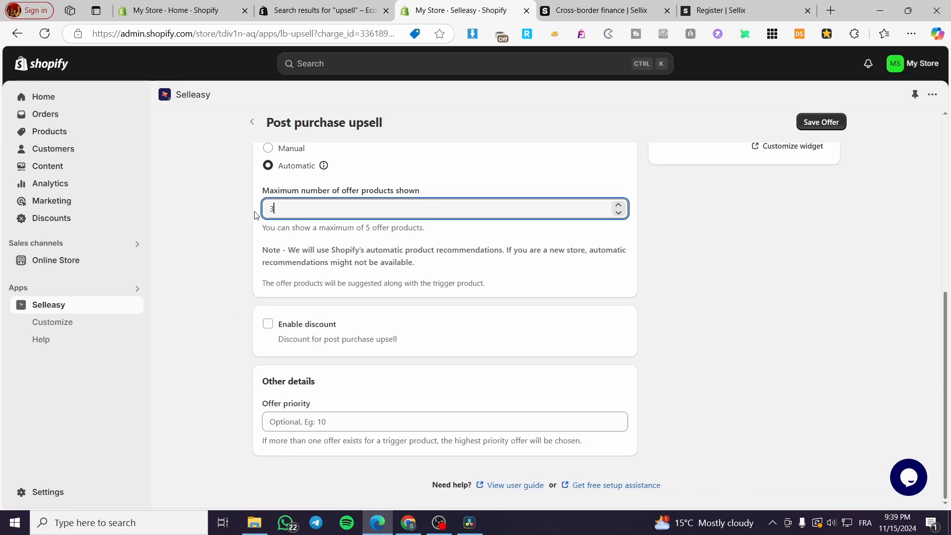
{"action": "left_click", "coordinate": [245, 254]}
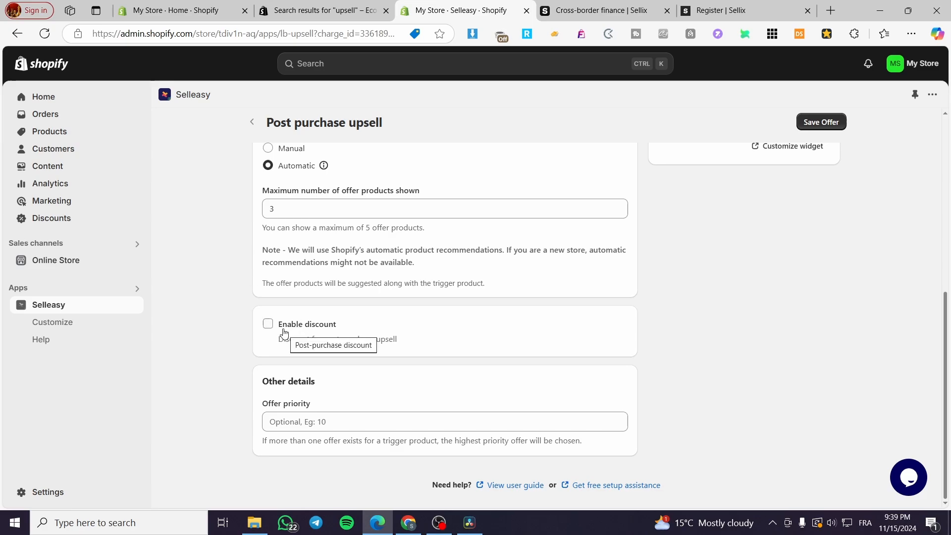
- Enable a 10% discount on the upsell and set the offer priority to 7
{"action": "left_click", "coordinate": [269, 325]}
{"action": "left_click", "coordinate": [308, 424]}
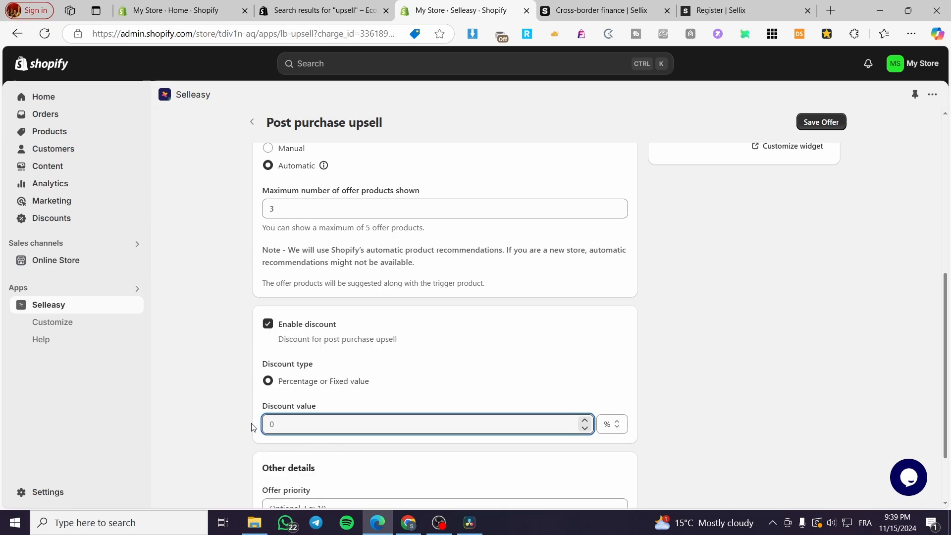
{"action": "type", "text": "10"}
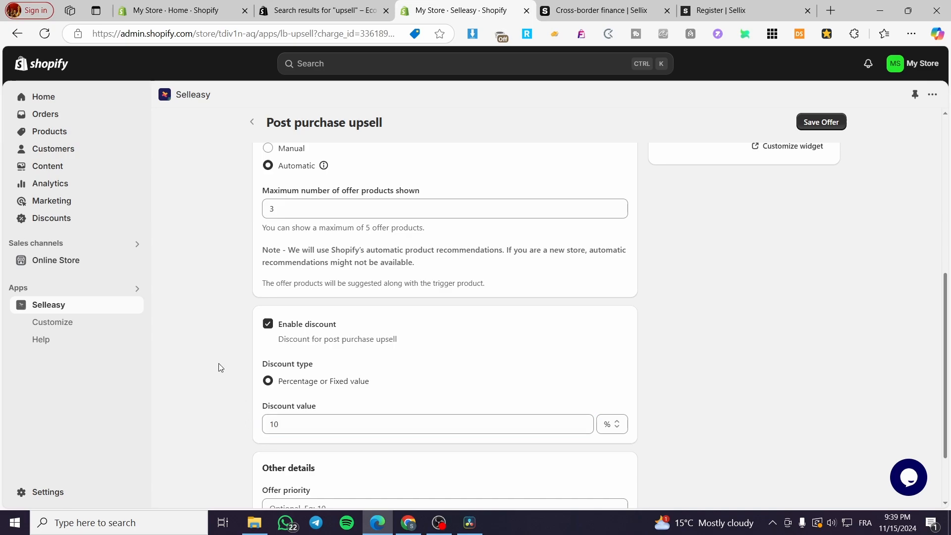
{"action": "left_click", "coordinate": [220, 368]}
{"action": "scroll", "coordinate": [220, 368], "scroll_direction": "down", "scroll_amount": 2}
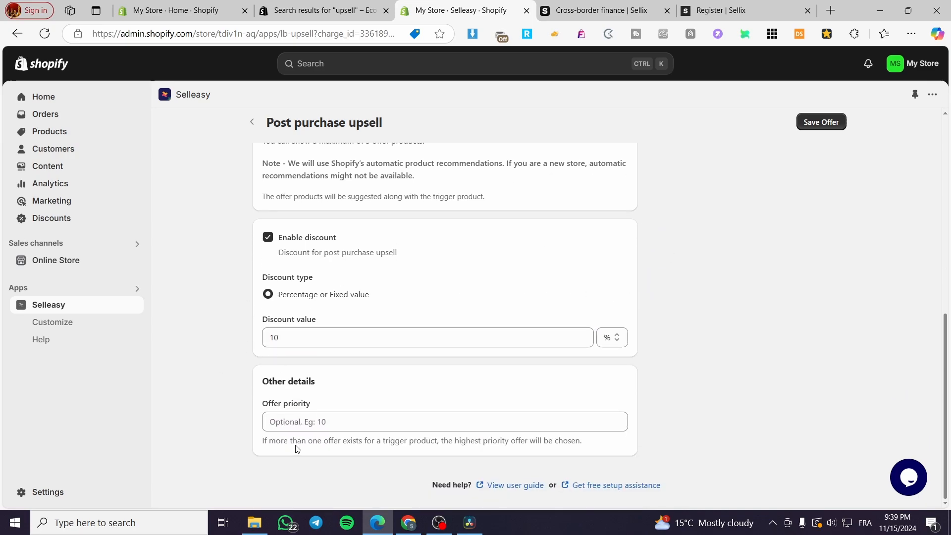
{"action": "left_click", "coordinate": [297, 421]}
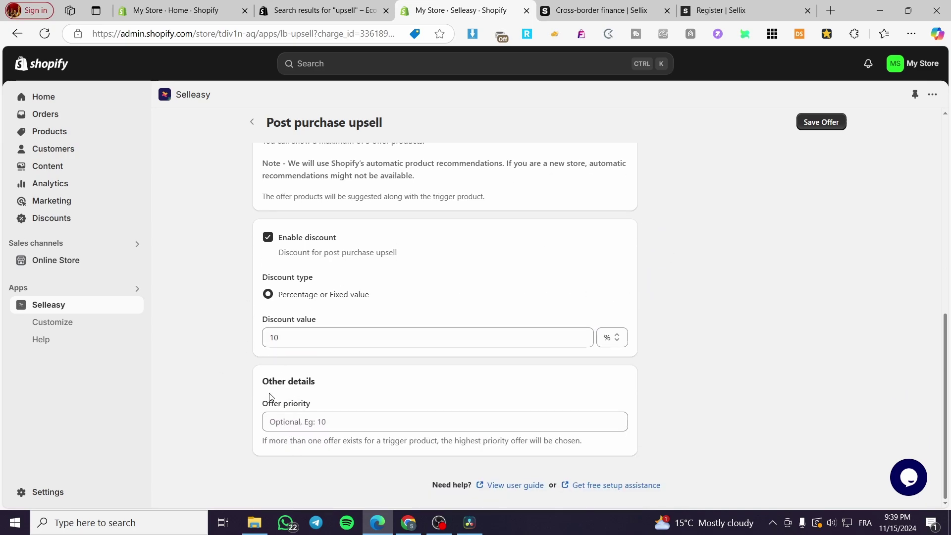
{"action": "left_click", "coordinate": [349, 424]}
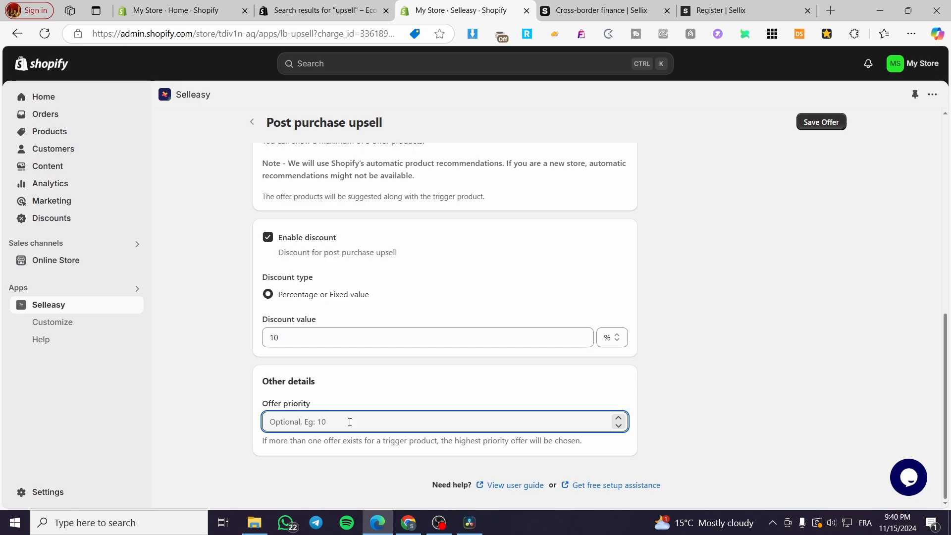
{"action": "type", "text": "7"}
{"action": "scroll", "coordinate": [743, 297], "scroll_direction": "up", "scroll_amount": 5}
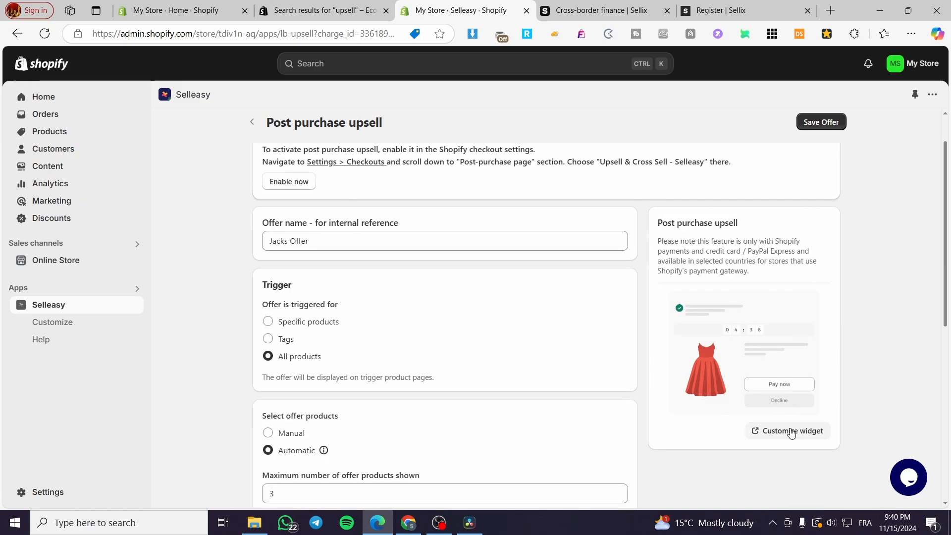
- Save Jacks Offer, then set the post-purchase widget countdown timer to 10 minutes and save
{"action": "left_click", "coordinate": [821, 122]}
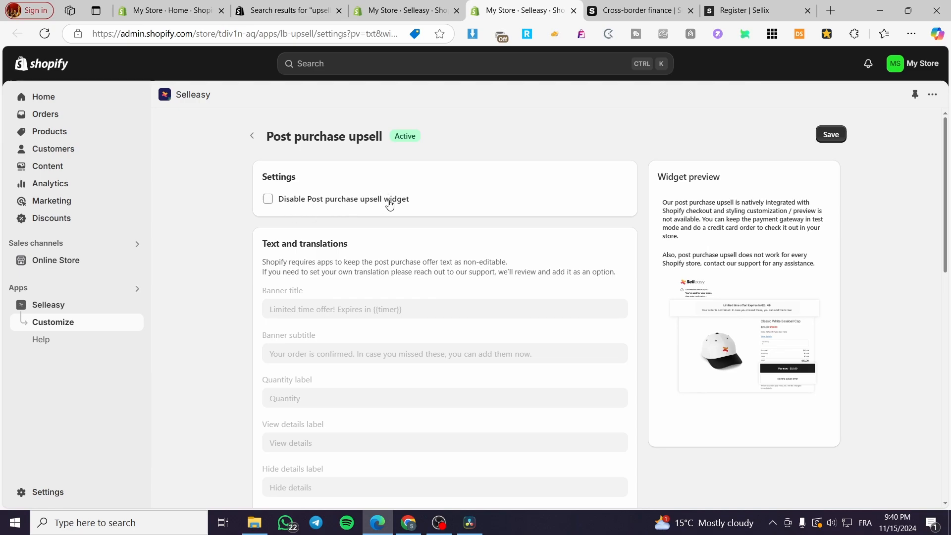
{"action": "scroll", "coordinate": [389, 203], "scroll_direction": "down", "scroll_amount": 3}
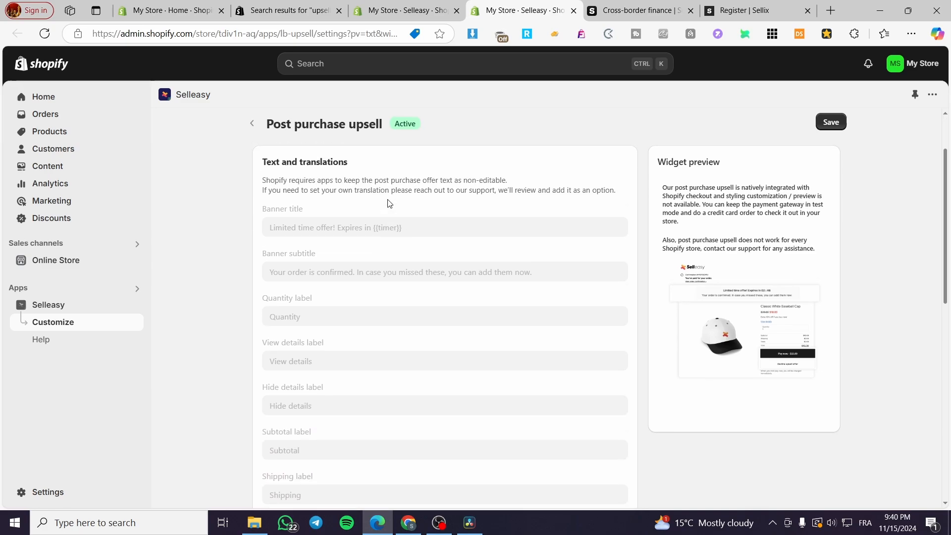
{"action": "scroll", "coordinate": [371, 215], "scroll_direction": "down", "scroll_amount": 3}
{"action": "scroll", "coordinate": [364, 276], "scroll_direction": "down", "scroll_amount": 3}
{"action": "scroll", "coordinate": [365, 276], "scroll_direction": "down", "scroll_amount": 5}
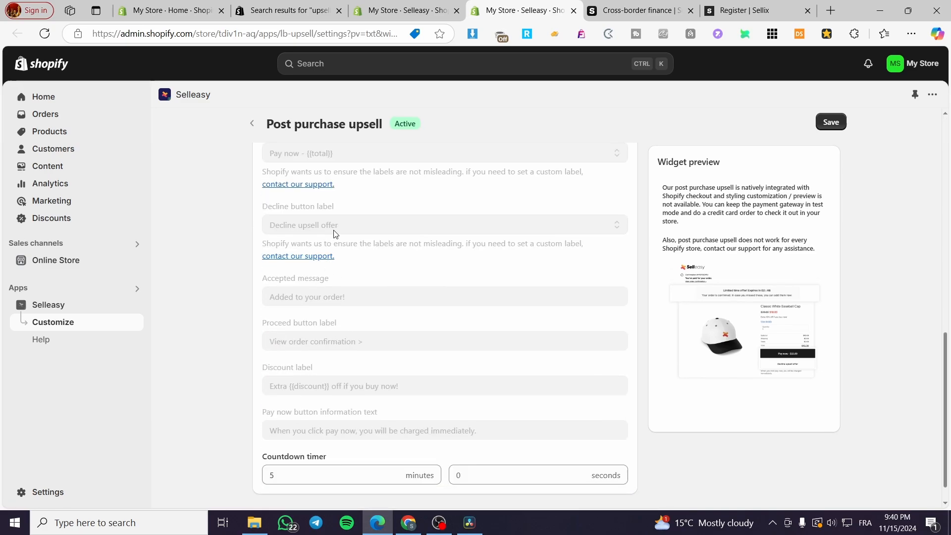
{"action": "scroll", "coordinate": [351, 232], "scroll_direction": "down", "scroll_amount": 2}
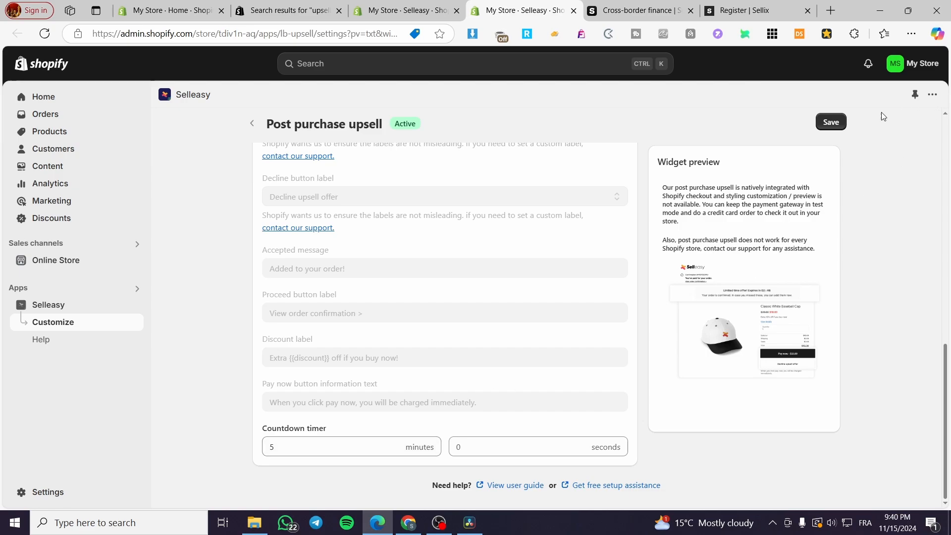
{"action": "left_click_drag", "start_coordinate": [283, 447], "coordinate": [245, 454]}
{"action": "type", "text": "10"}
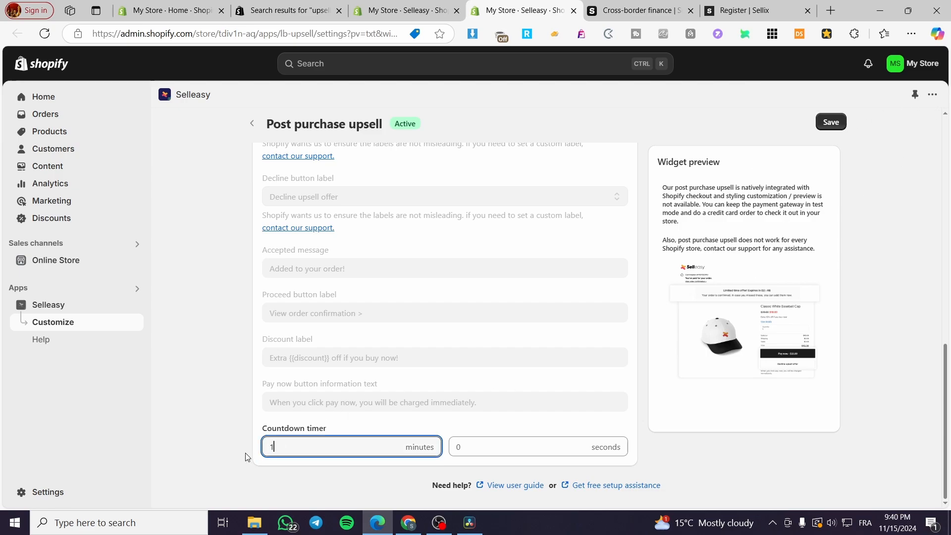
{"action": "left_click", "coordinate": [831, 122]}
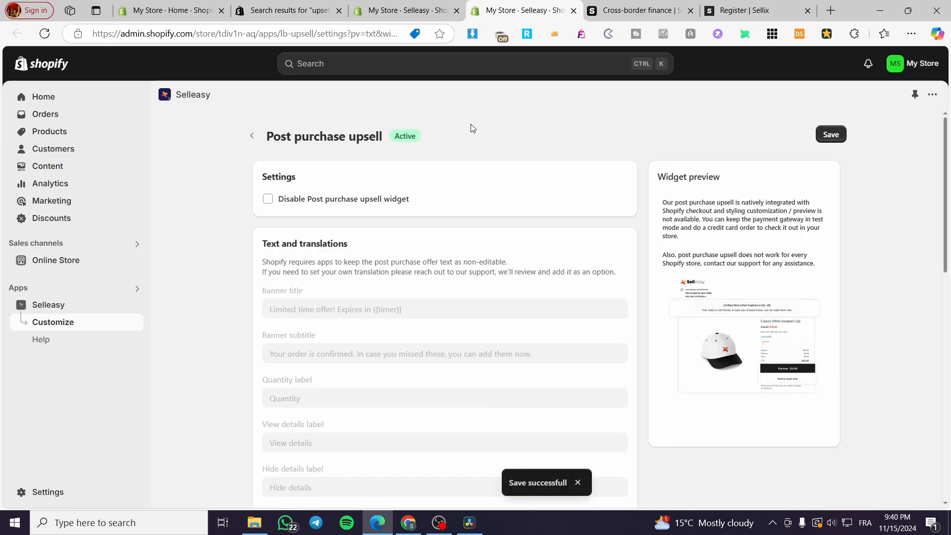
- Go back to the Customize widgets list and on to the Selleasy offers overview
{"action": "left_click", "coordinate": [253, 135]}
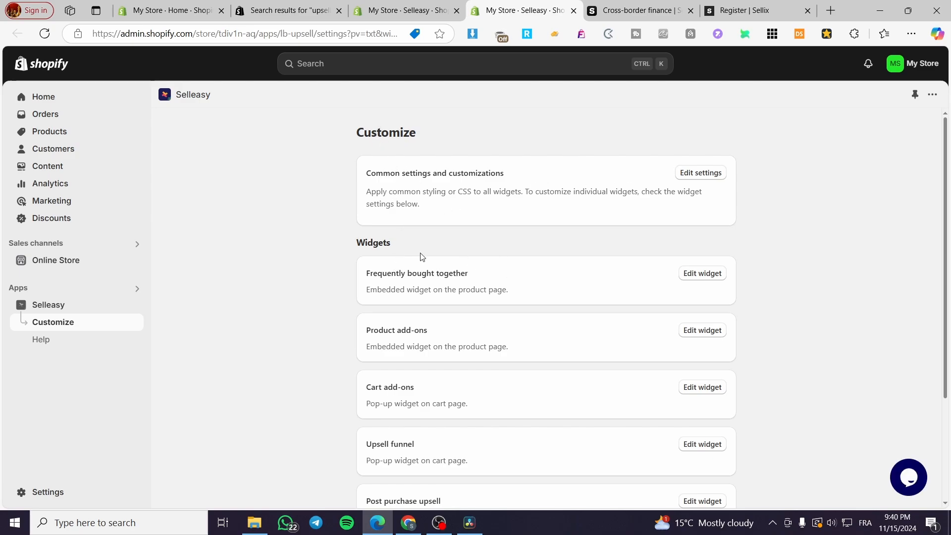
{"action": "scroll", "coordinate": [502, 254], "scroll_direction": "down", "scroll_amount": 1}
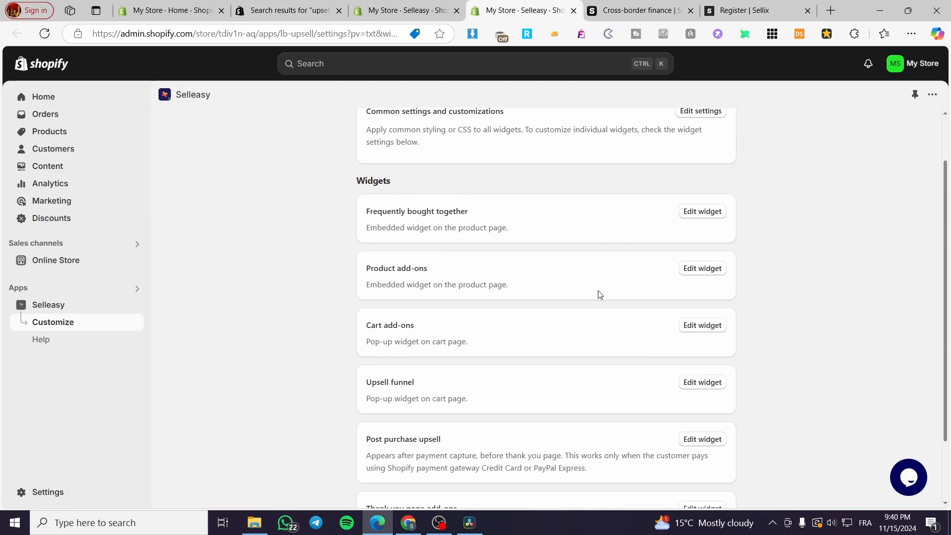
{"action": "scroll", "coordinate": [438, 336], "scroll_direction": "down", "scroll_amount": 2}
{"action": "scroll", "coordinate": [438, 335], "scroll_direction": "down", "scroll_amount": 1}
{"action": "scroll", "coordinate": [572, 405], "scroll_direction": "up", "scroll_amount": 4}
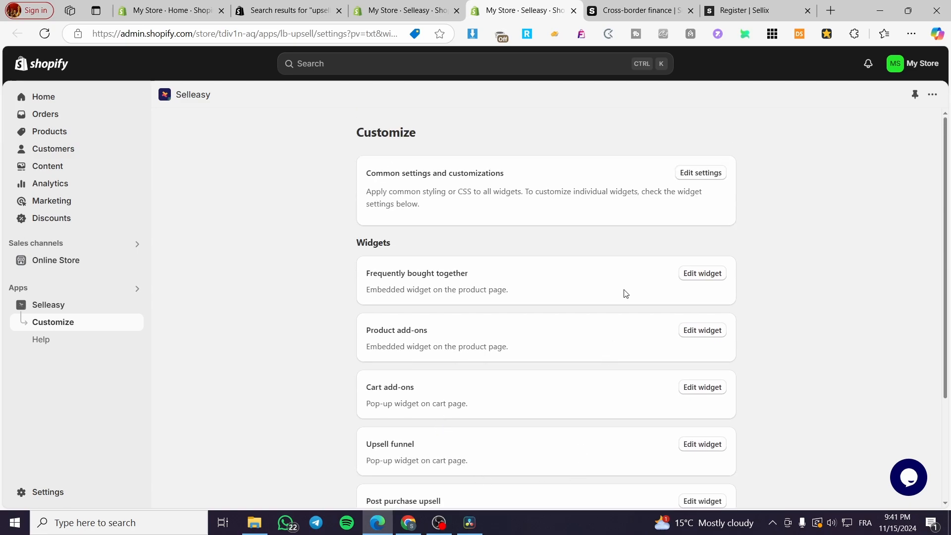
{"action": "left_click", "coordinate": [48, 305]}
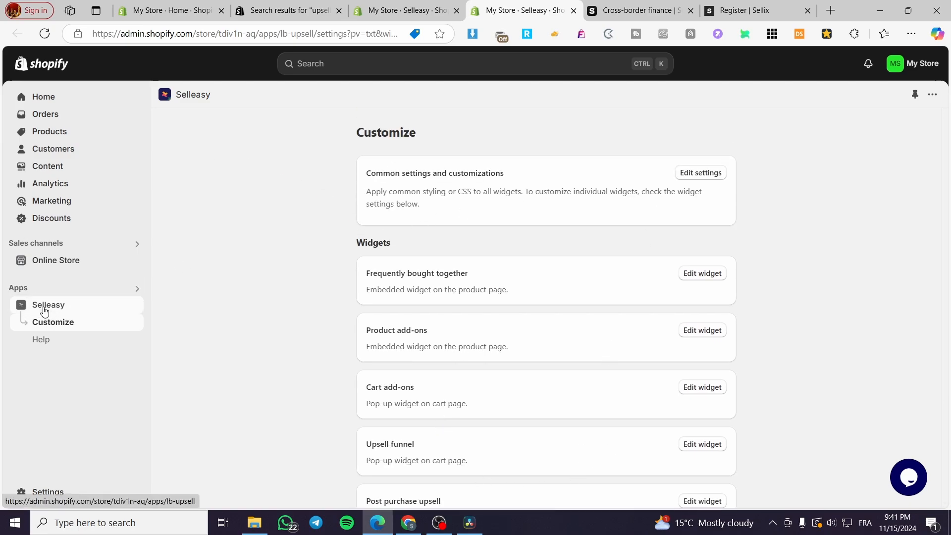